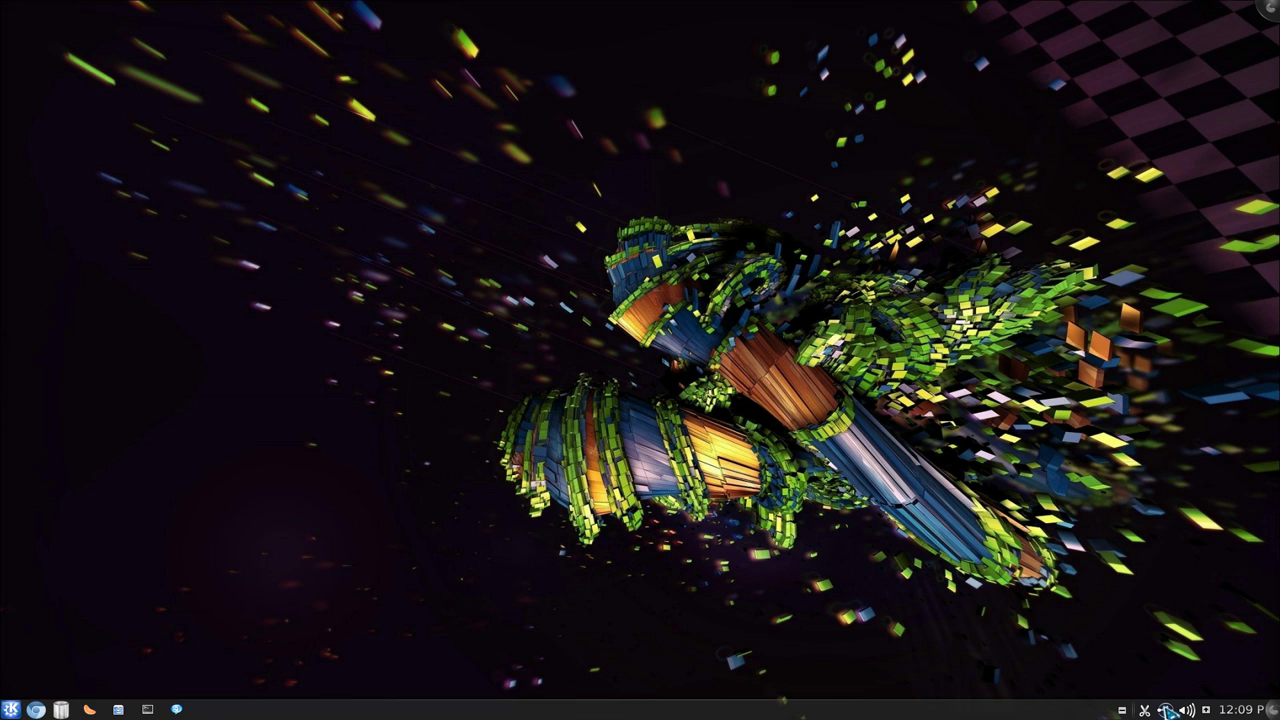
- Open the USB stick from Available Devices in the file manager, then close it
{"action": "left_click", "coordinate": [1168, 711]}
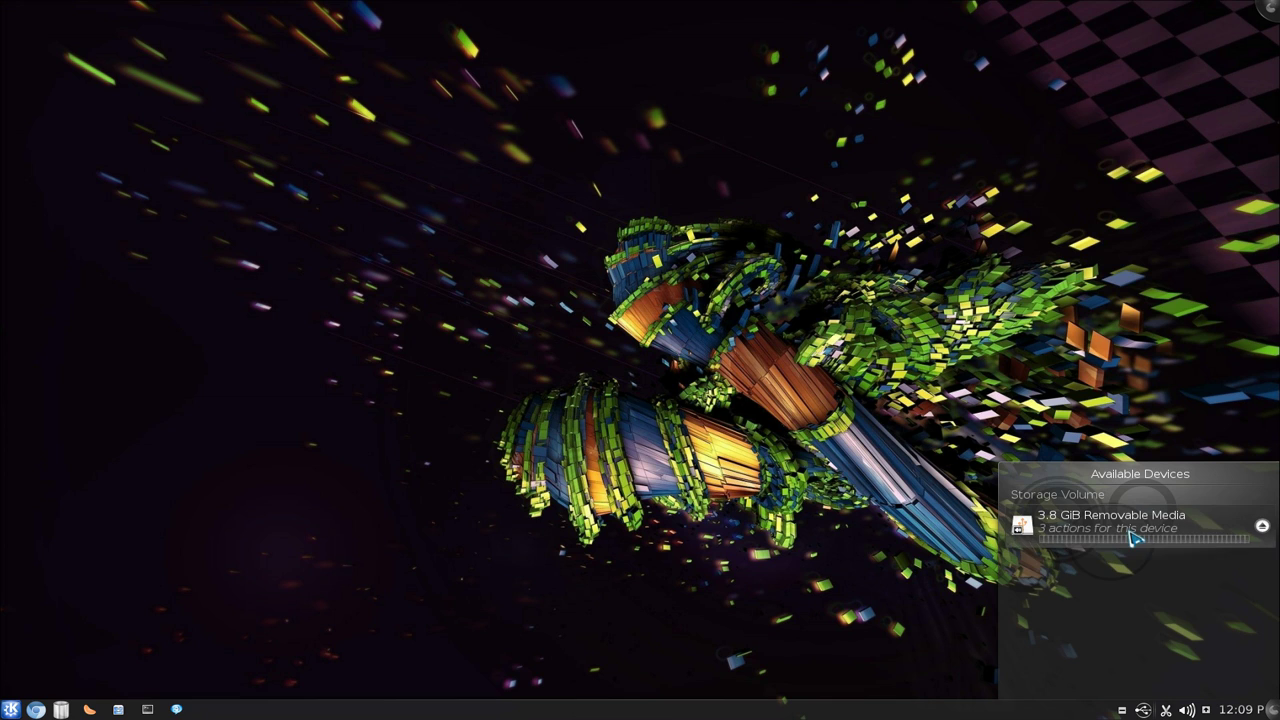
{"action": "left_click", "coordinate": [1133, 538]}
{"action": "left_click", "coordinate": [1100, 616]}
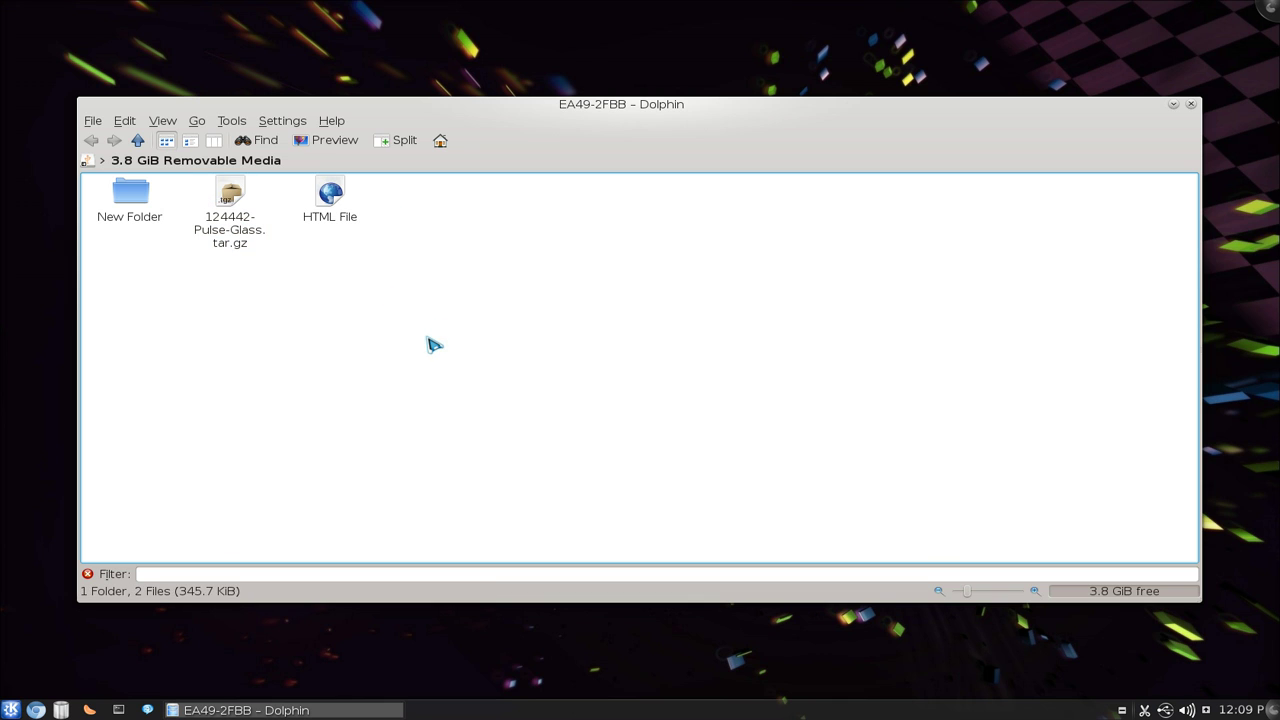
{"action": "left_click", "coordinate": [1191, 105]}
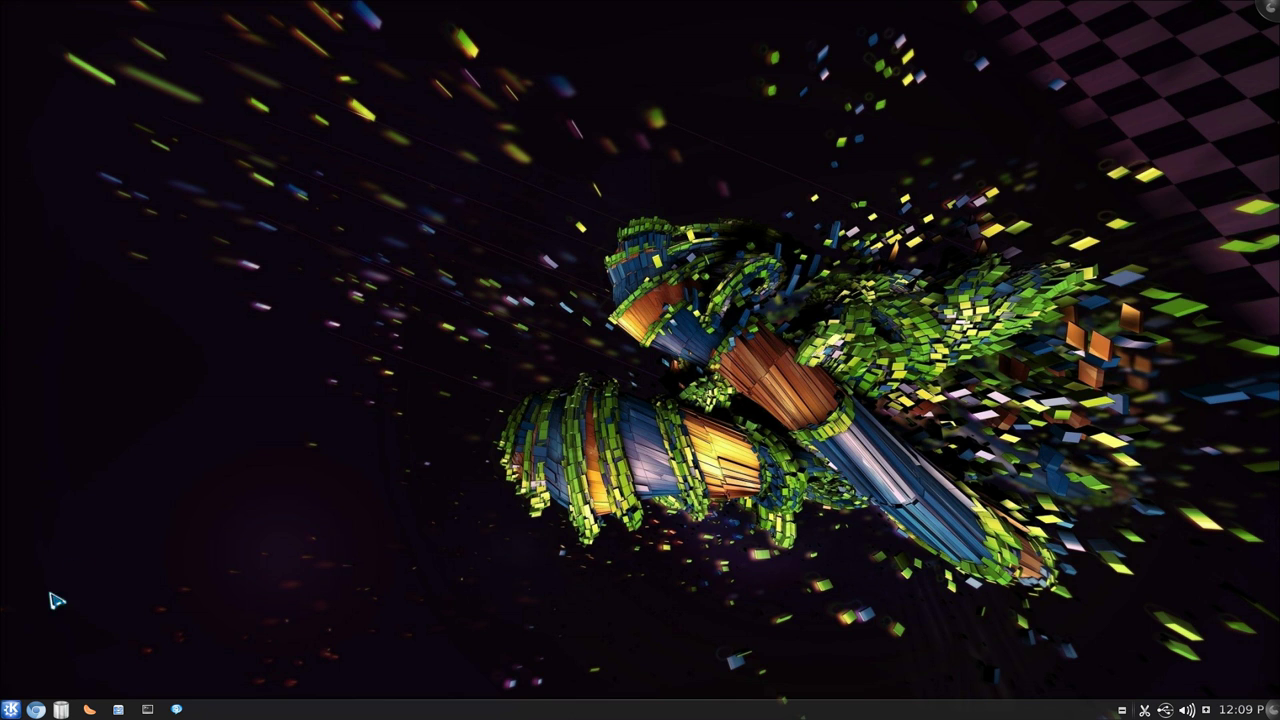
- Launch the partition manager application from the application launcher
{"action": "left_click", "coordinate": [11, 709]}
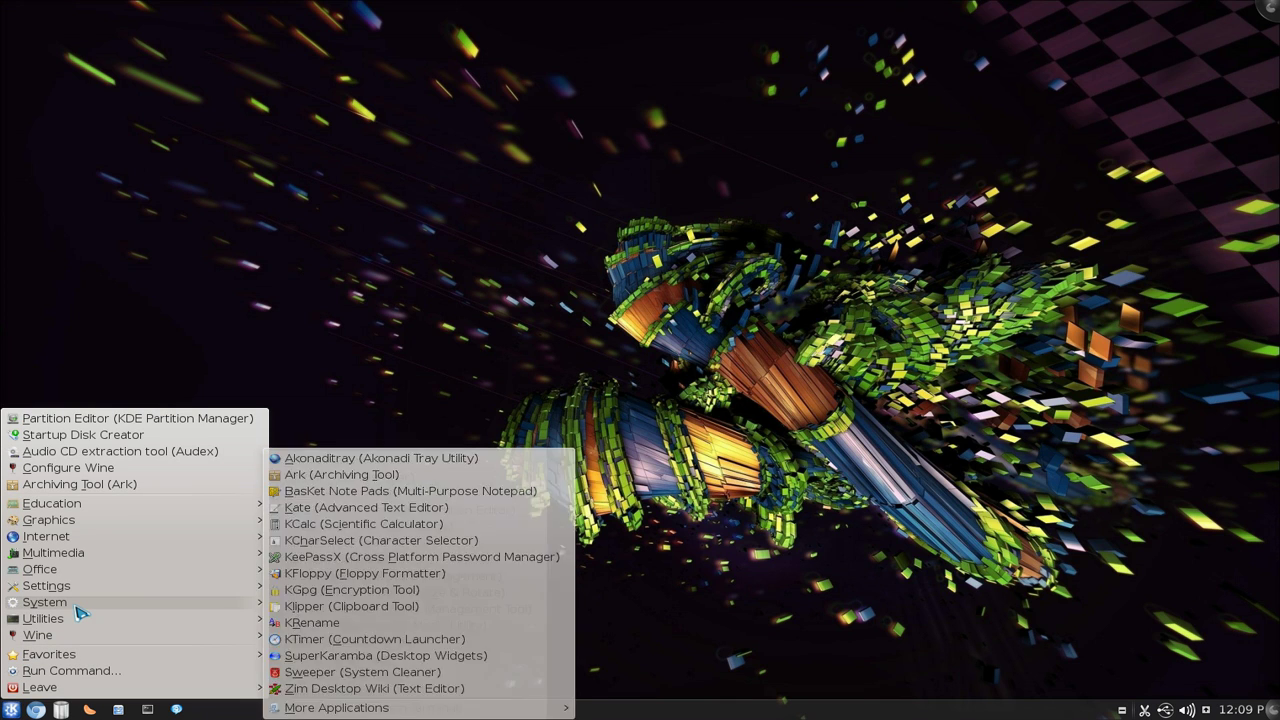
{"action": "mouse_move", "coordinate": [157, 603]}
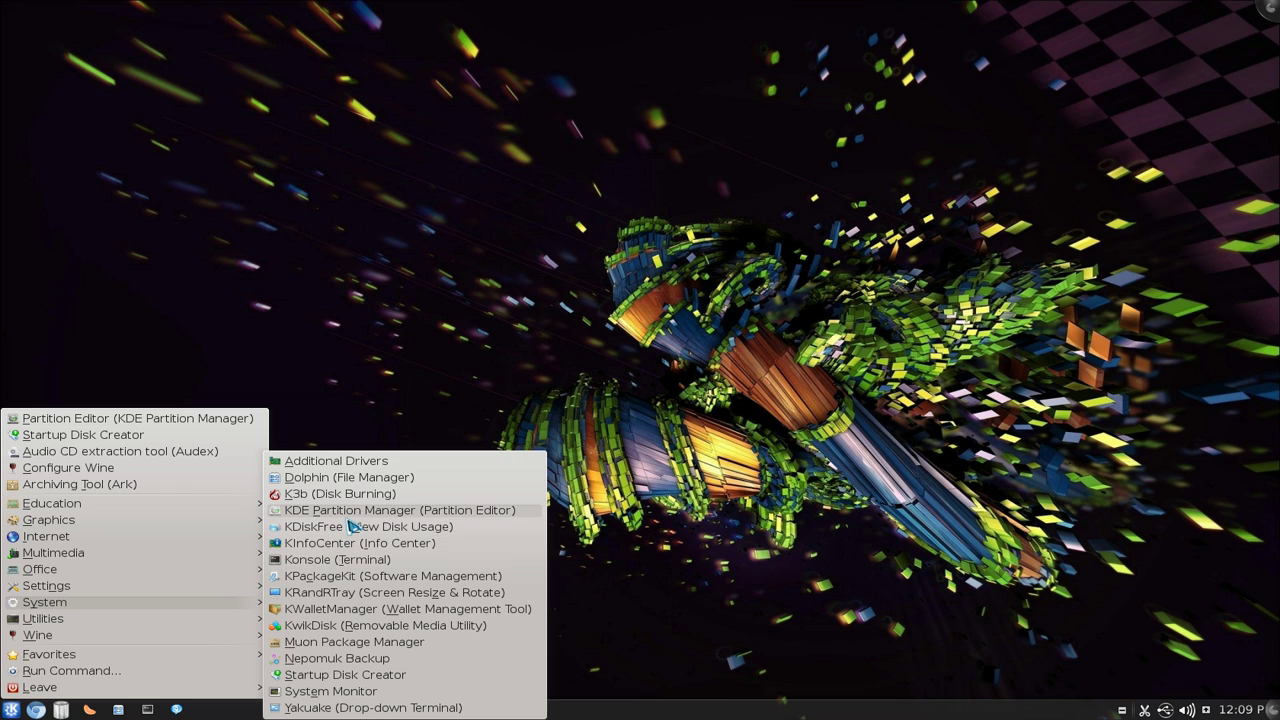
{"action": "left_click", "coordinate": [449, 511]}
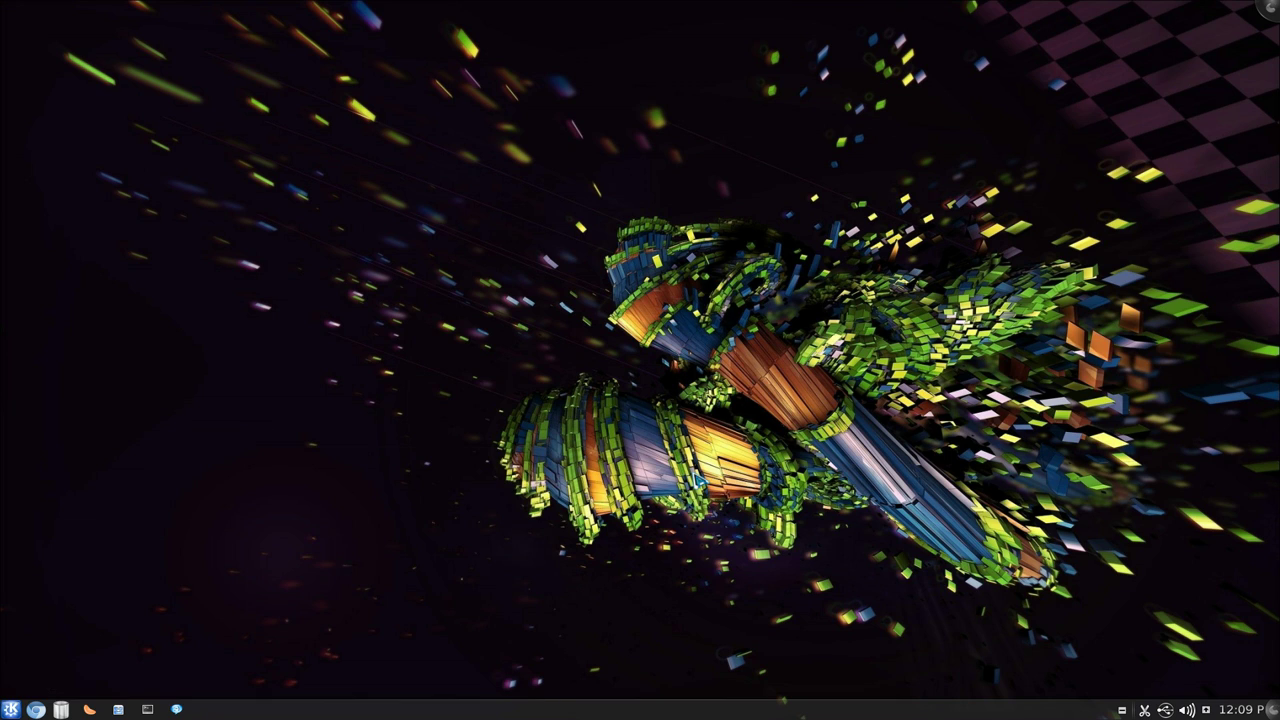
- Open System Settings via 'sett' and go to its Partition Manager module
{"action": "key", "text": "alt+F2"}
{"action": "type", "text": "set"}
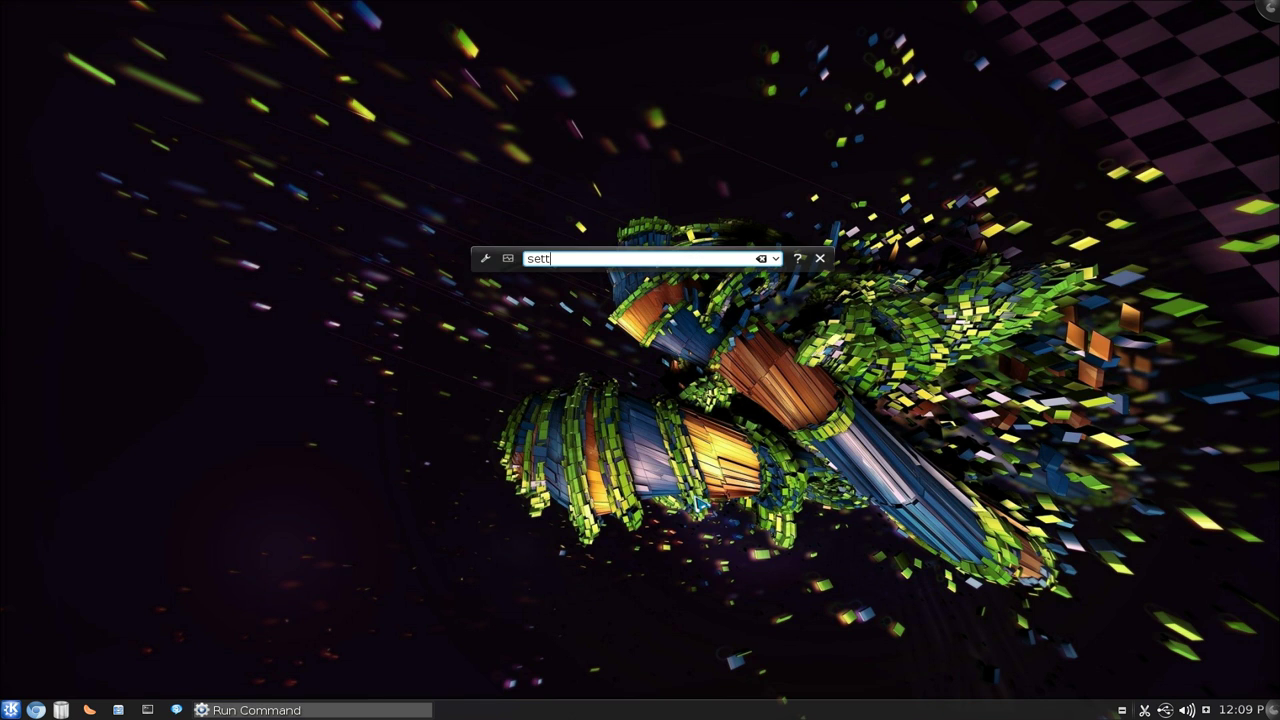
{"action": "type", "text": "t"}
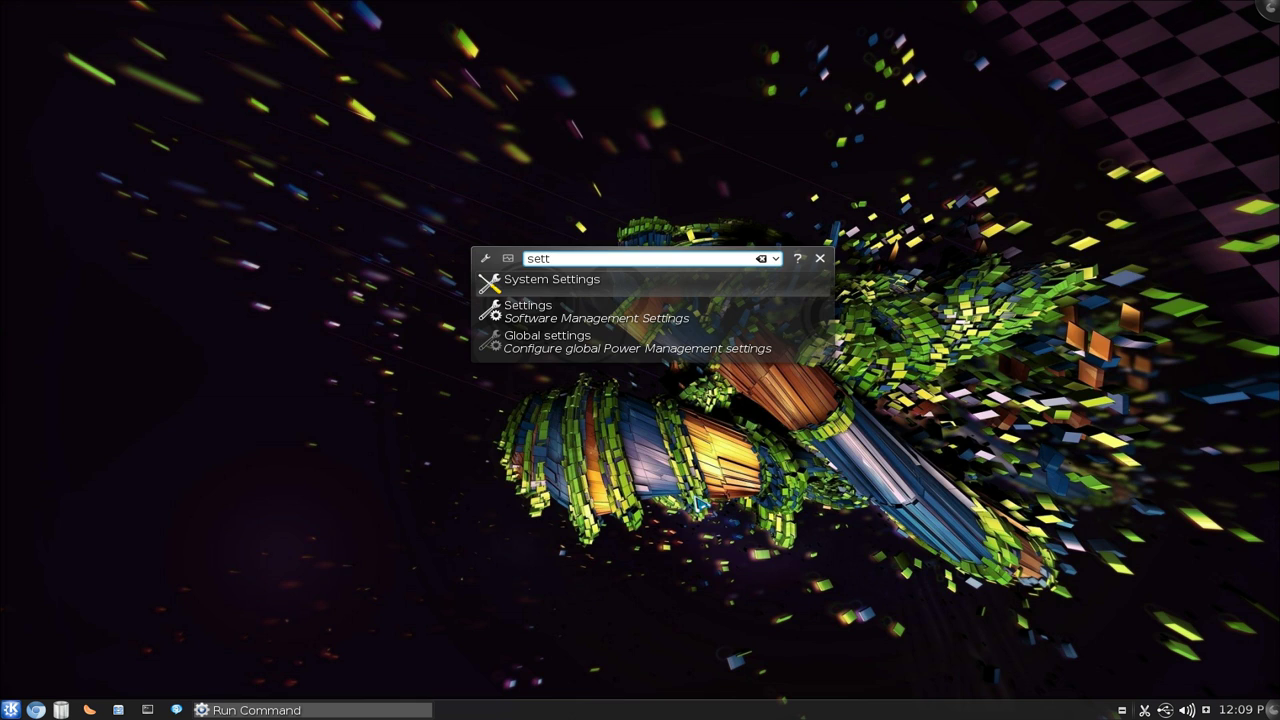
{"action": "key", "text": "Return"}
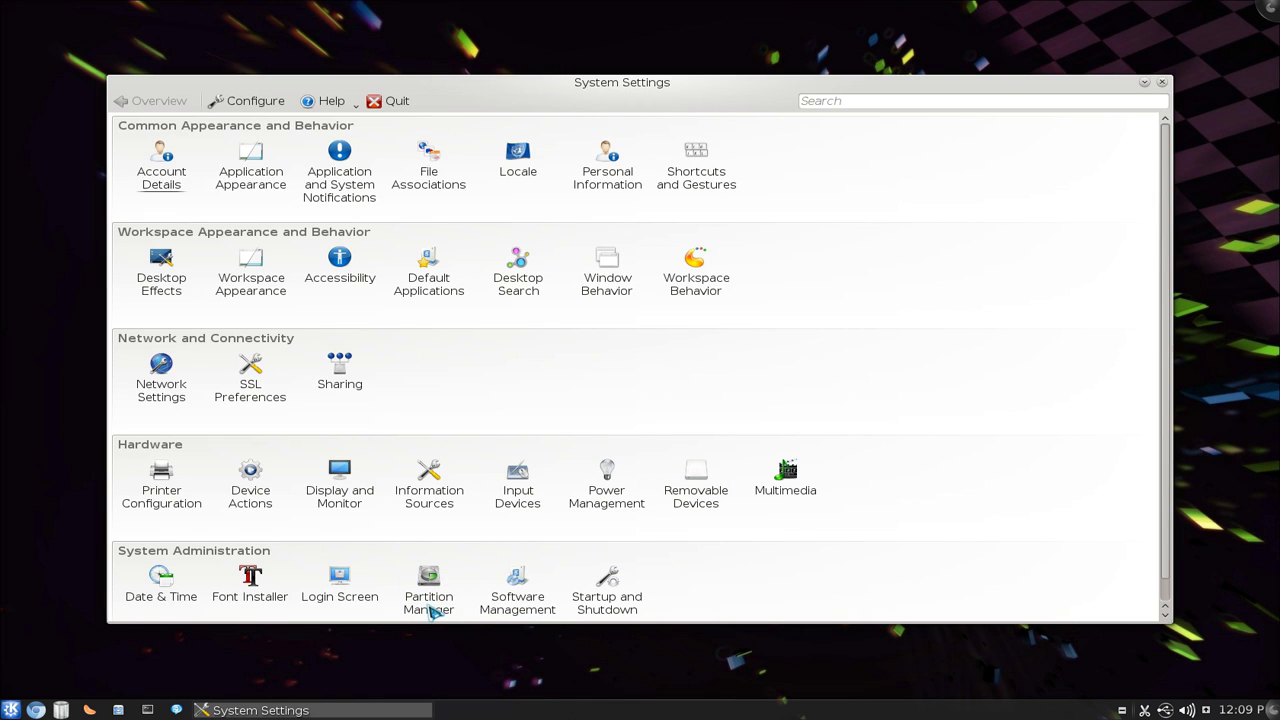
{"action": "left_click", "coordinate": [430, 600]}
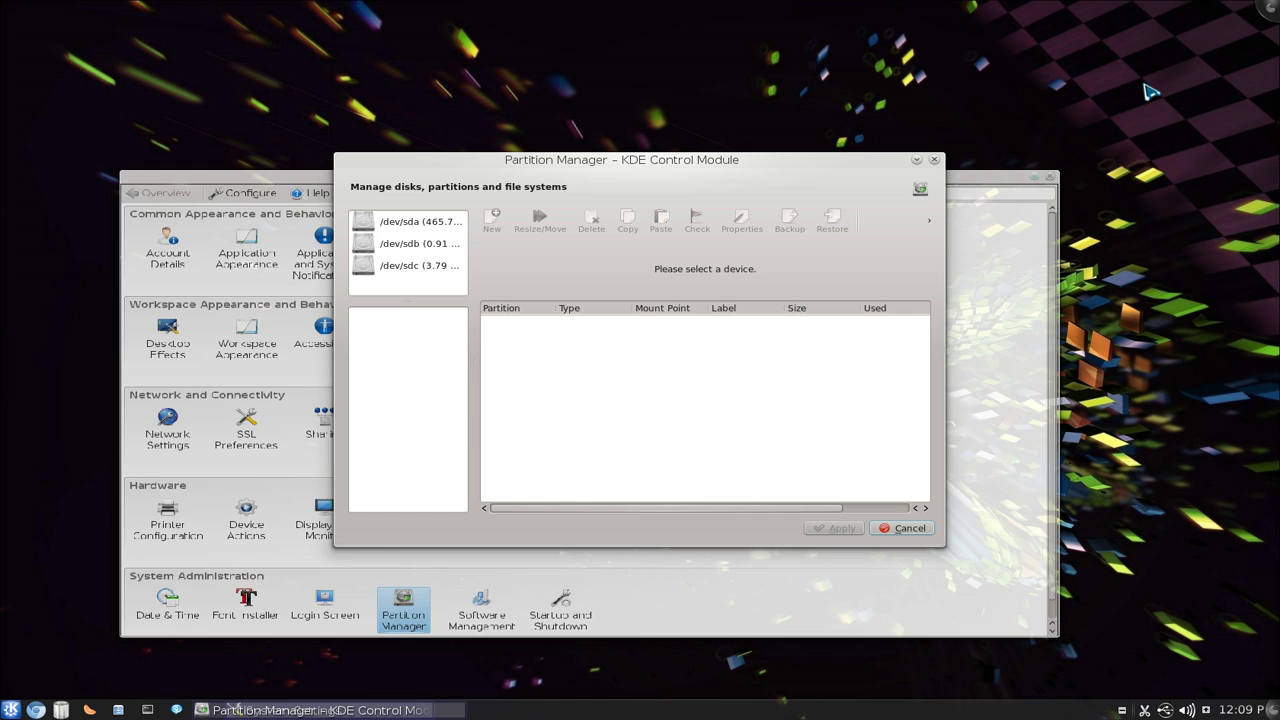
{"action": "left_click", "coordinate": [1147, 85]}
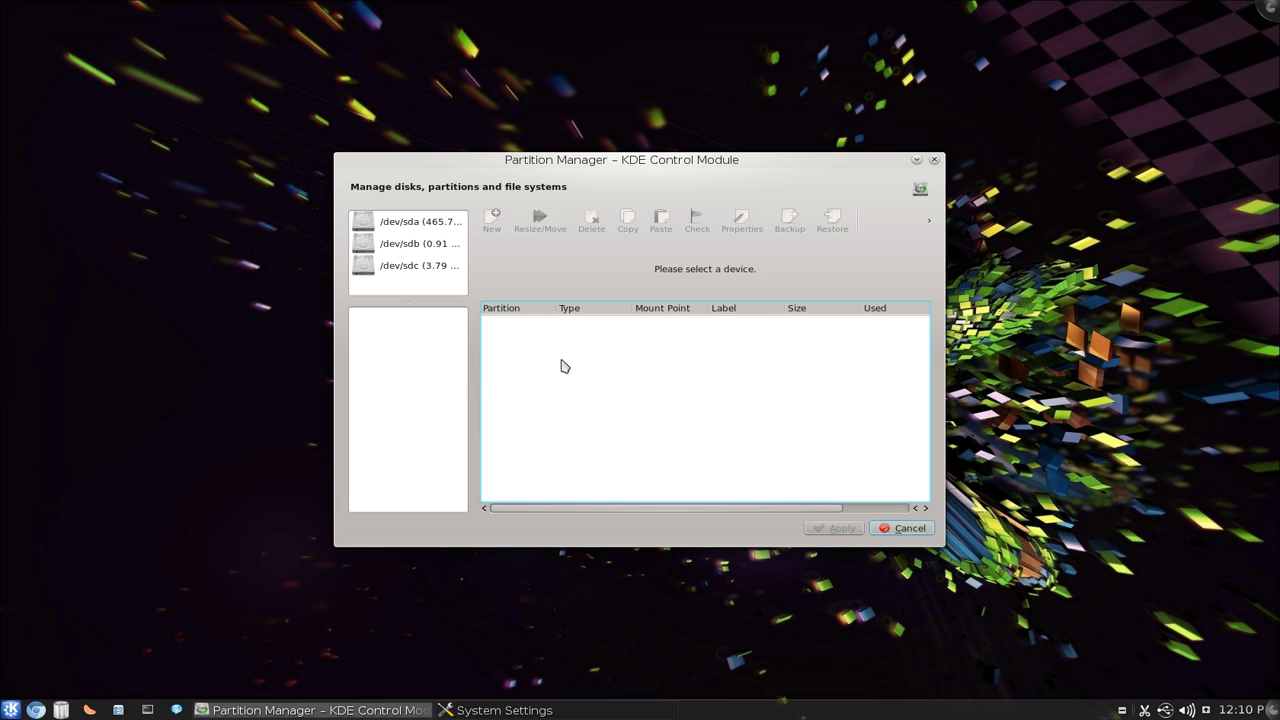
- Widen the device list and enlarge and reposition the Partition Manager window
{"action": "left_click_drag", "start_coordinate": [474, 270], "coordinate": [527, 270]}
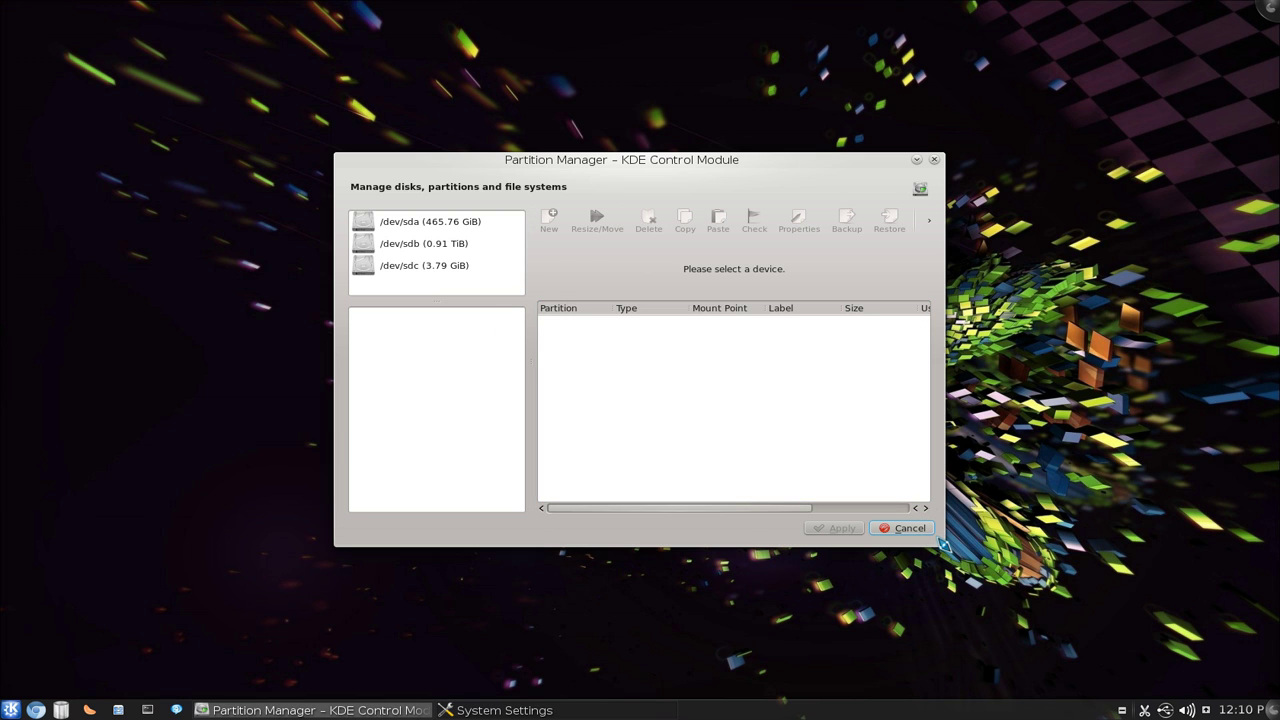
{"action": "left_click_drag", "start_coordinate": [943, 545], "coordinate": [1207, 610]}
{"action": "left_click_drag", "start_coordinate": [929, 163], "coordinate": [798, 152]}
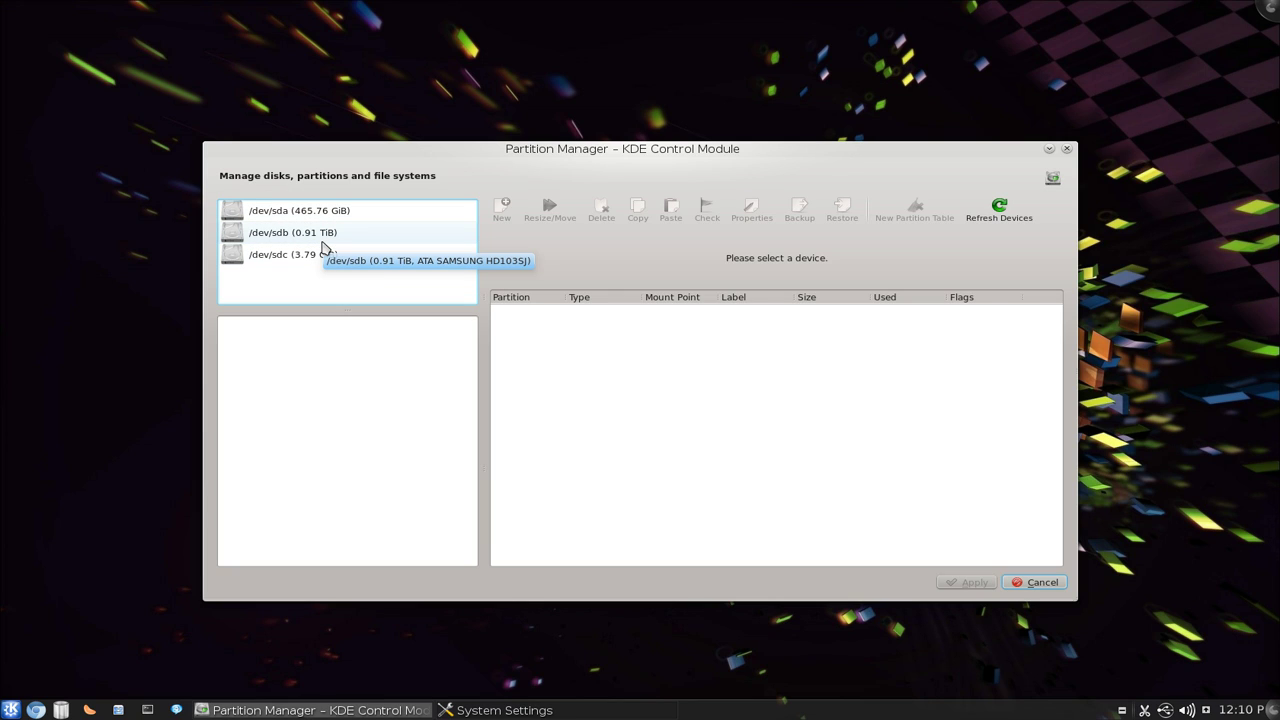
- Browse /dev/sdb and /dev/sda, then show /dev/sdc and select its fat32 sdc1 partition
{"action": "left_click", "coordinate": [332, 238]}
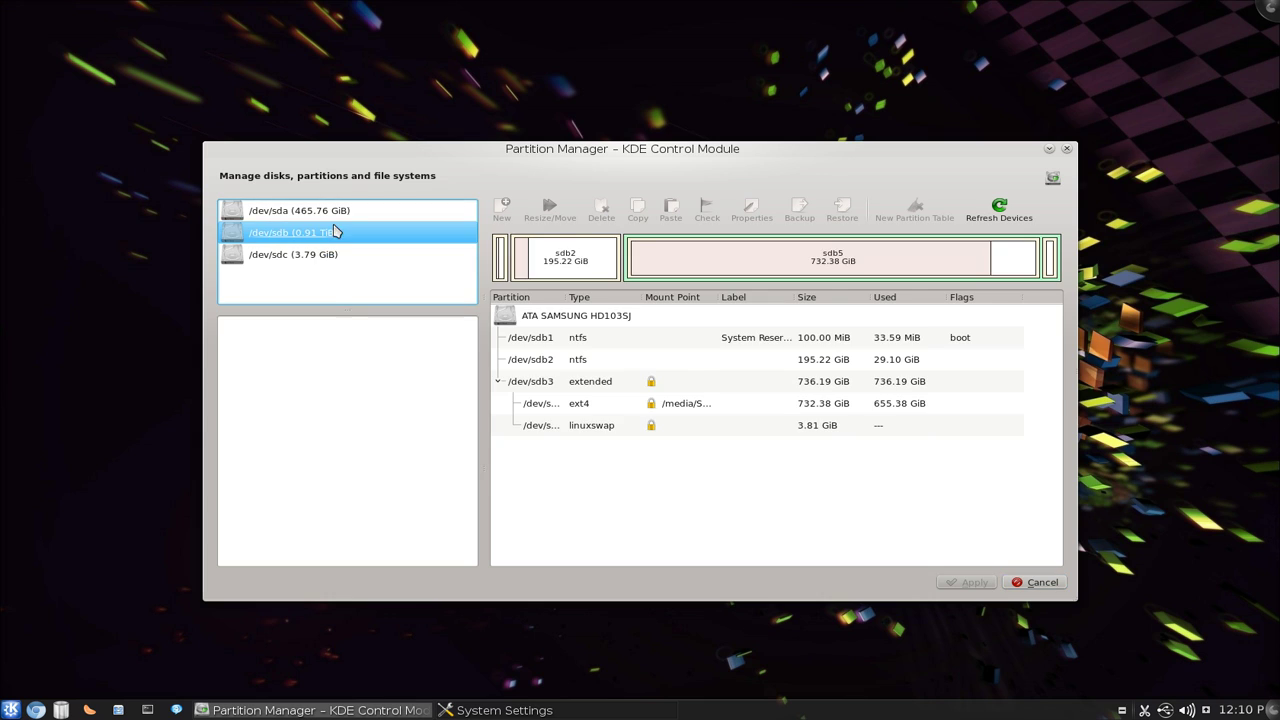
{"action": "left_click", "coordinate": [335, 211]}
{"action": "left_click", "coordinate": [312, 262]}
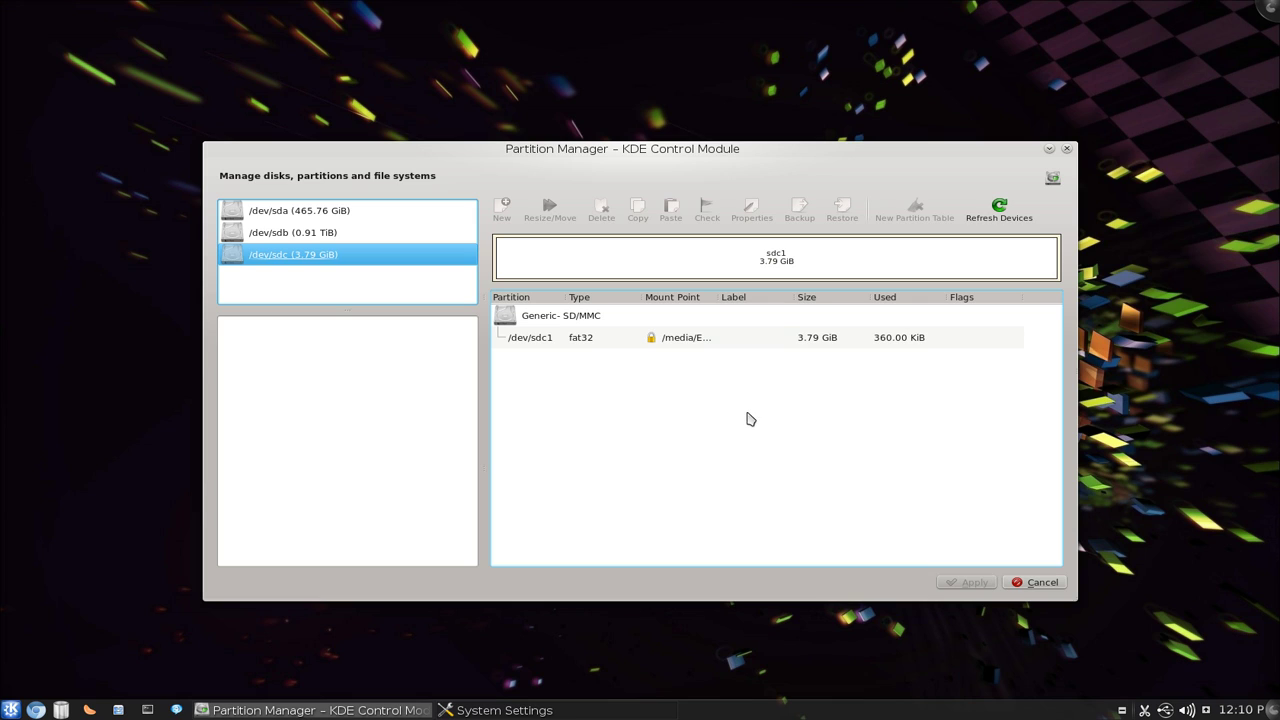
{"action": "left_click", "coordinate": [676, 348]}
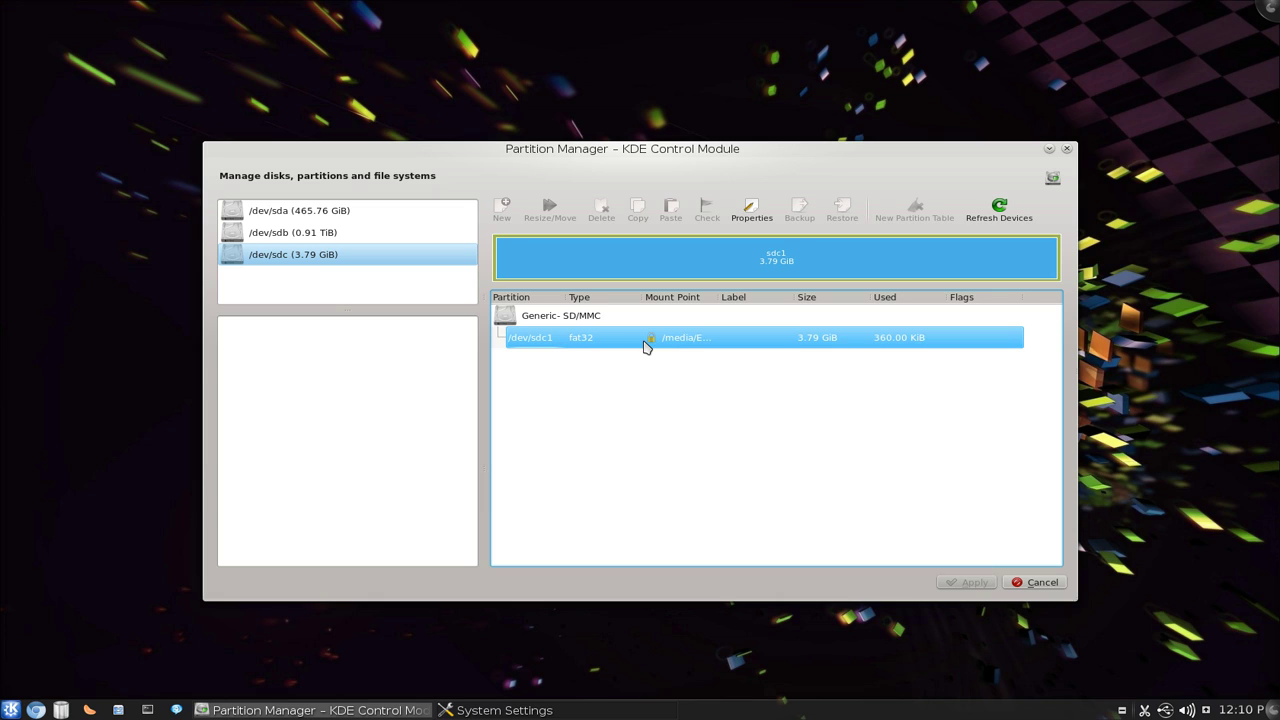
- Unmount the /dev/sdc1 partition and reselect it
{"action": "right_click", "coordinate": [646, 346]}
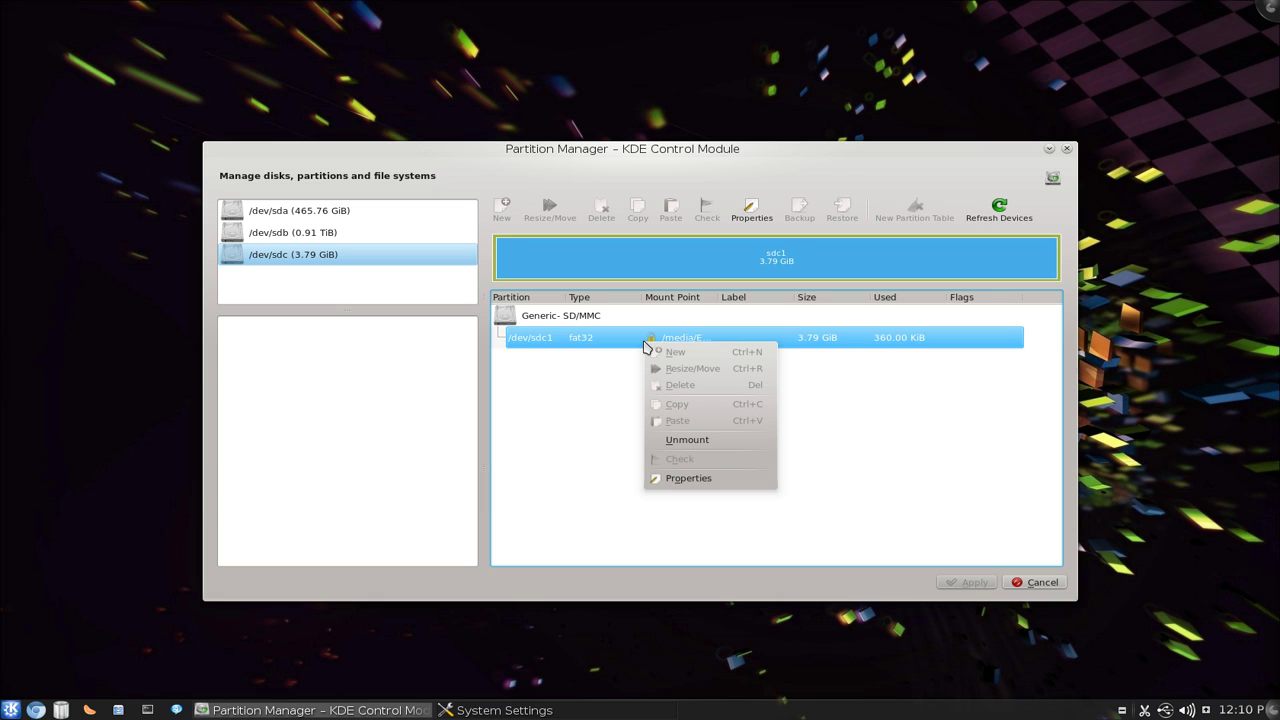
{"action": "left_click", "coordinate": [686, 440]}
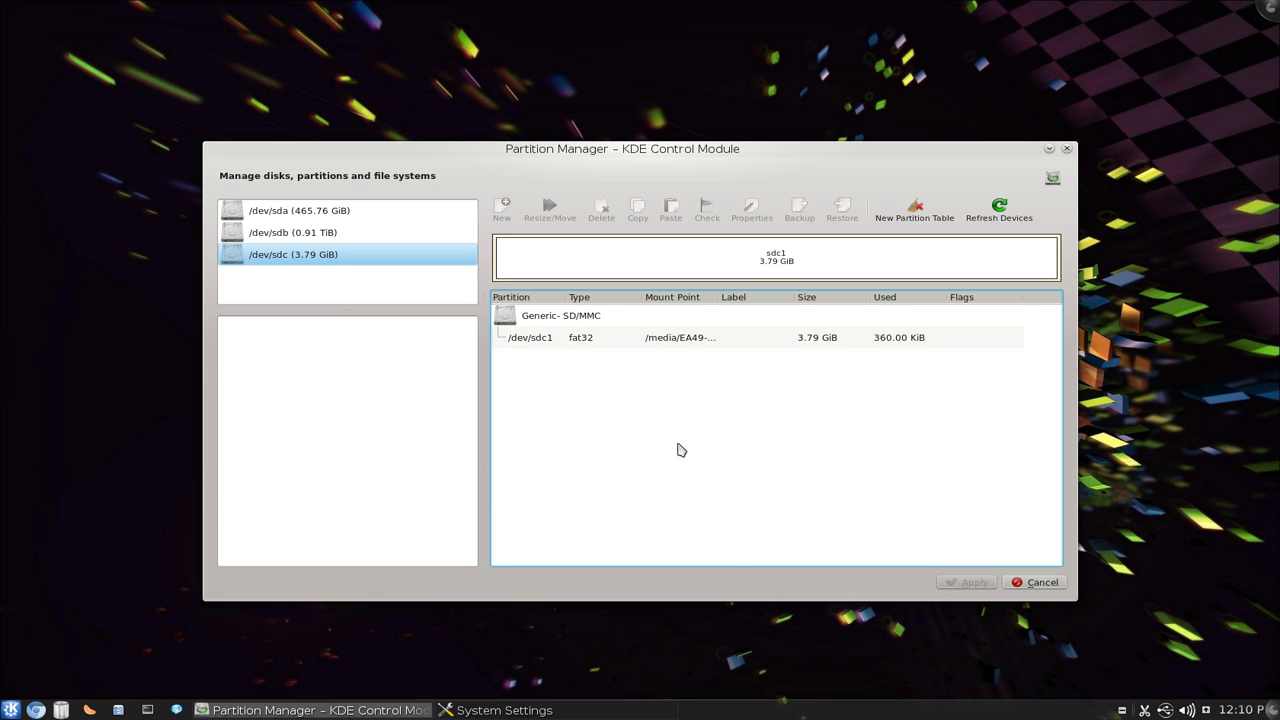
{"action": "left_click", "coordinate": [628, 345]}
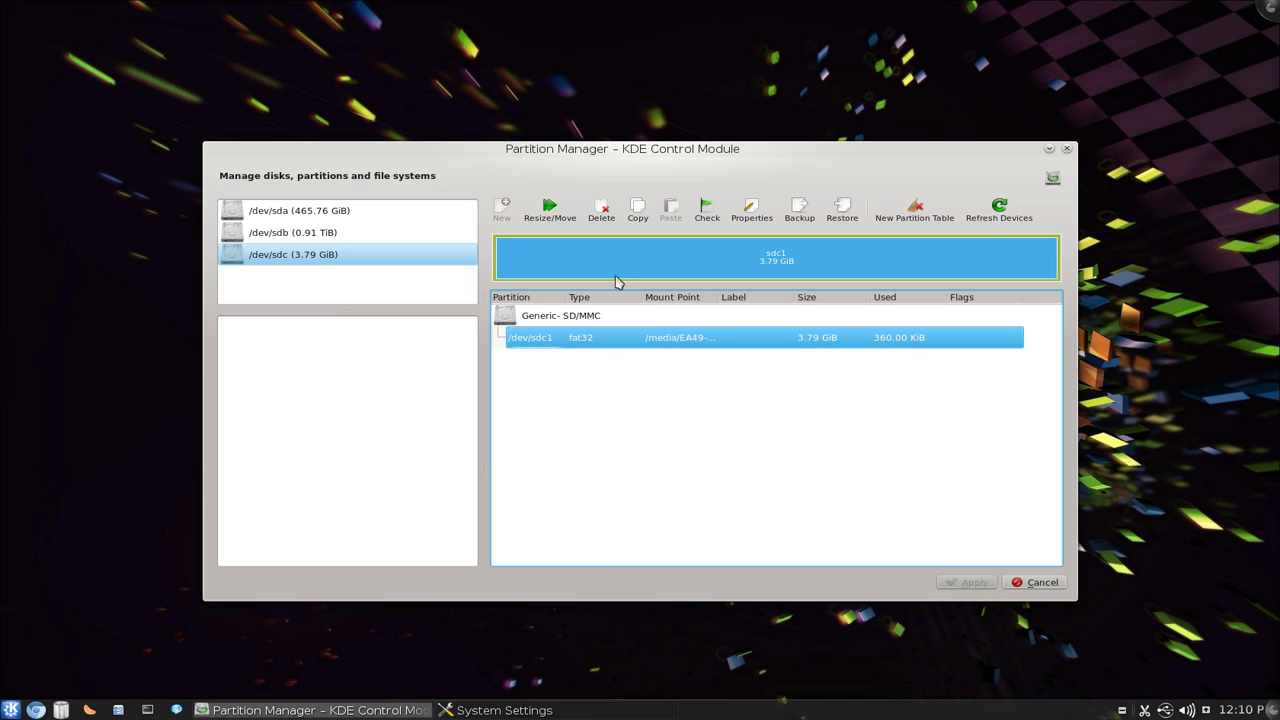
- Delete sdc1 and start a new partition in the freed 3.79 GiB unallocated space
{"action": "left_click", "coordinate": [603, 213]}
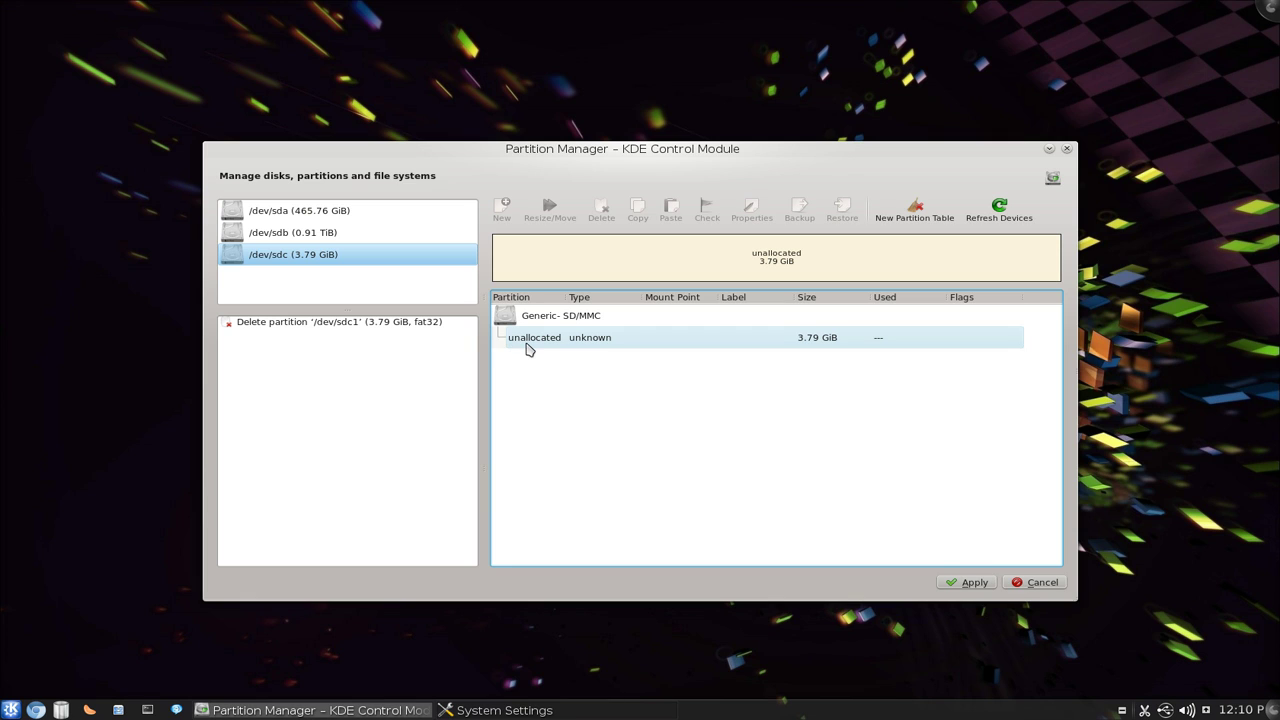
{"action": "left_click", "coordinate": [588, 342]}
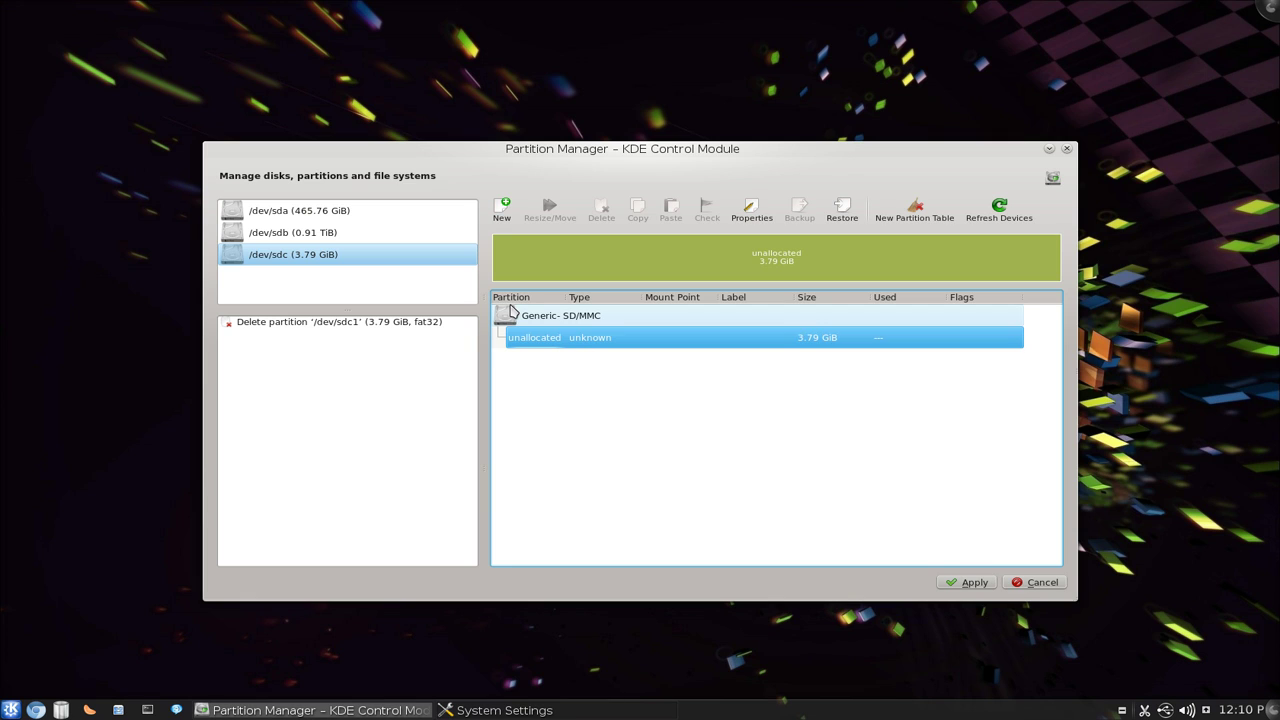
{"action": "left_click", "coordinate": [501, 212]}
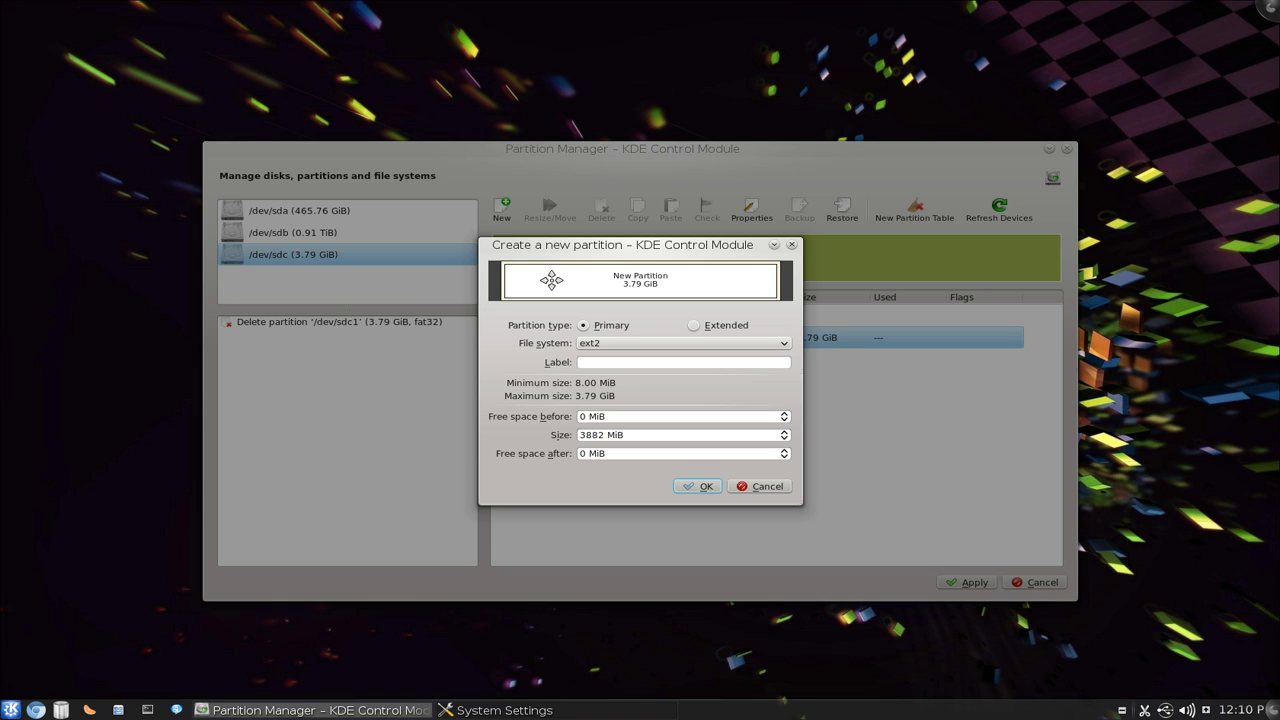
- Set the new partition's file system to fat32, leave the label empty, and confirm
{"action": "left_click", "coordinate": [621, 347]}
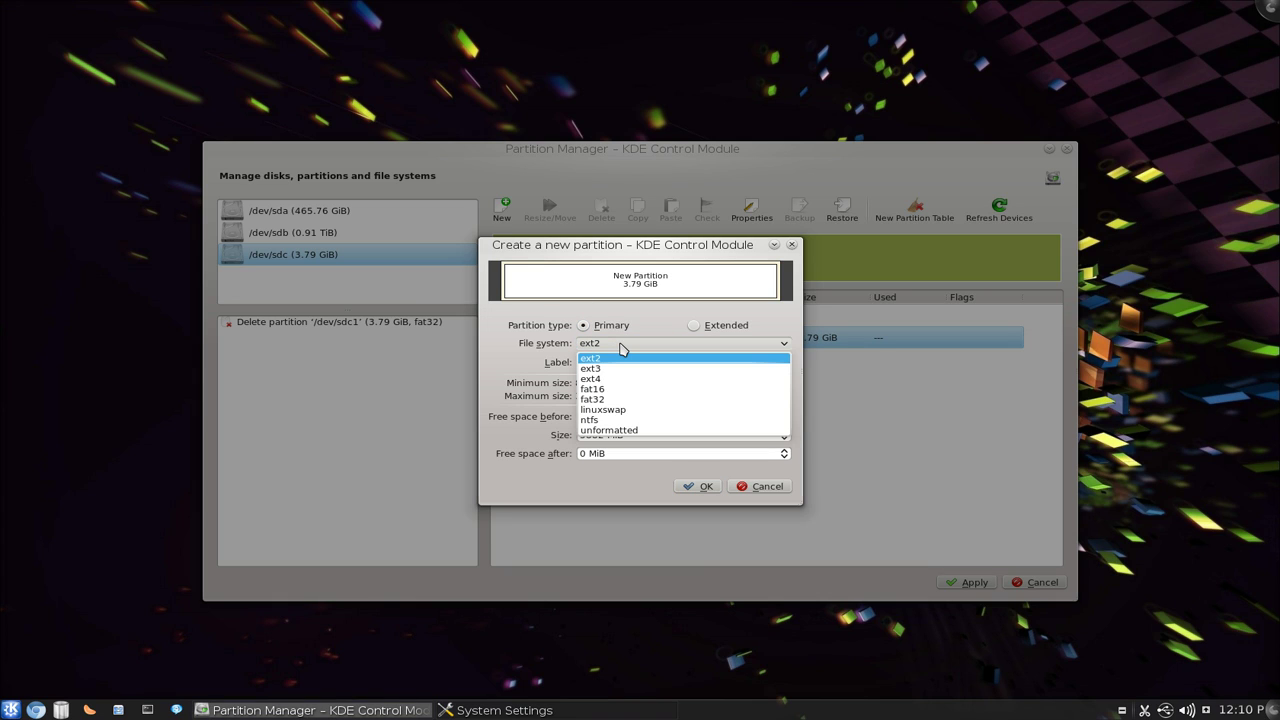
{"action": "left_click", "coordinate": [632, 400]}
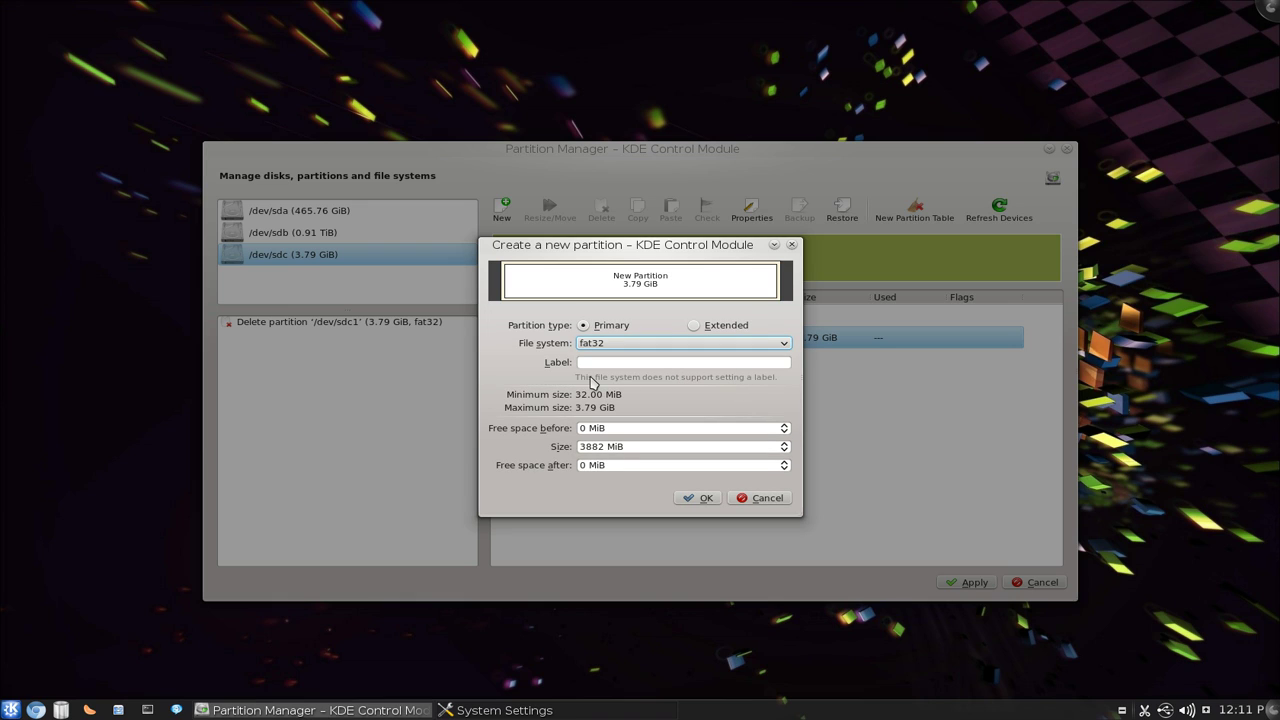
{"action": "left_click", "coordinate": [596, 364]}
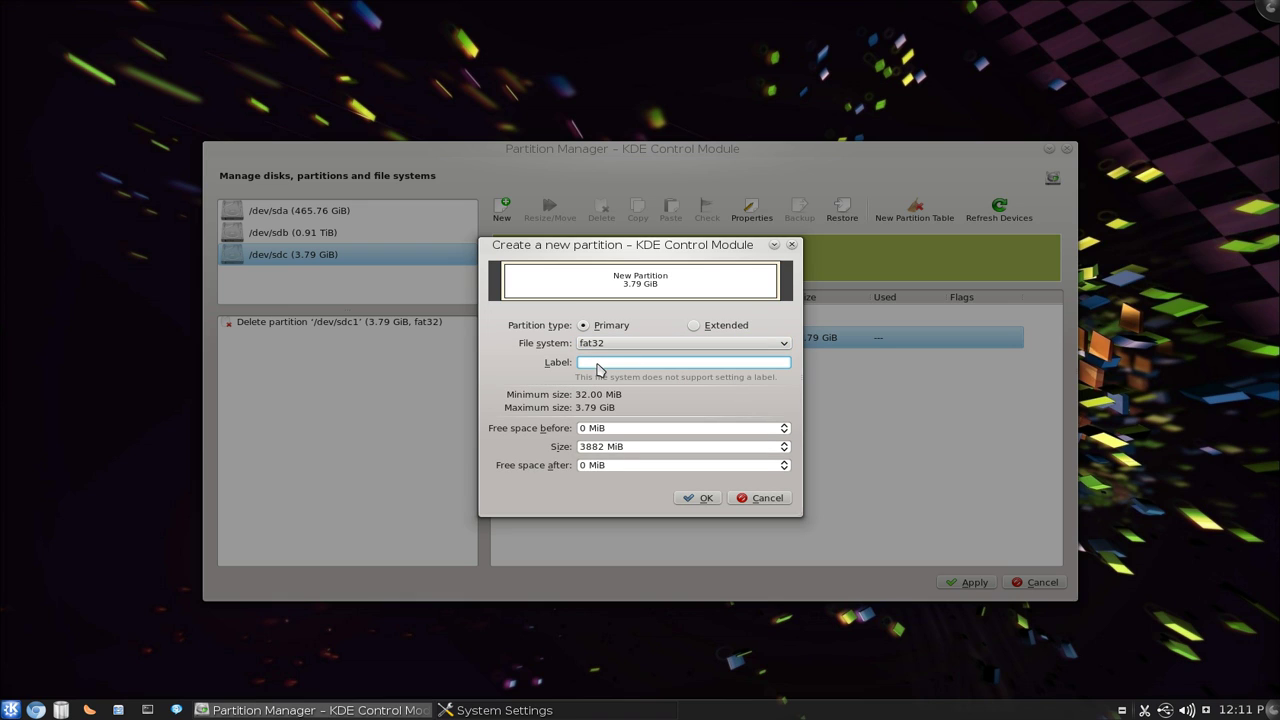
{"action": "left_click", "coordinate": [669, 349]}
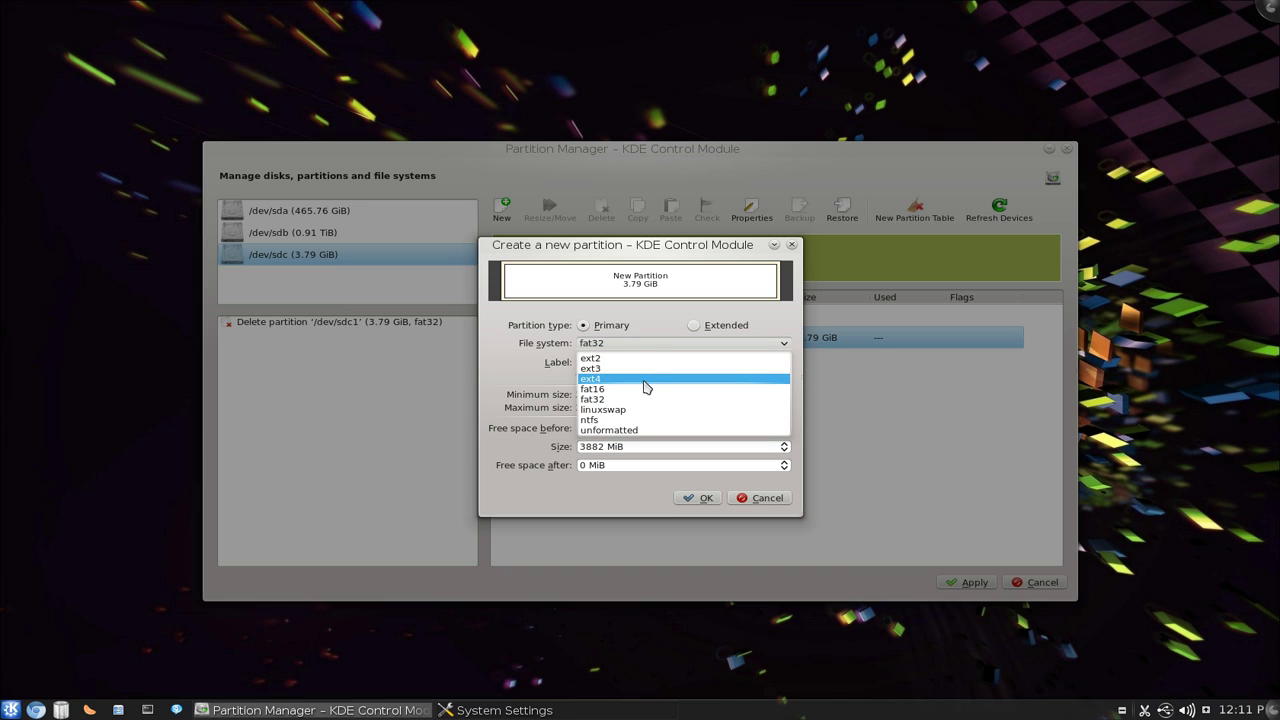
{"action": "left_click", "coordinate": [646, 380]}
{"action": "key", "text": "Tab"}
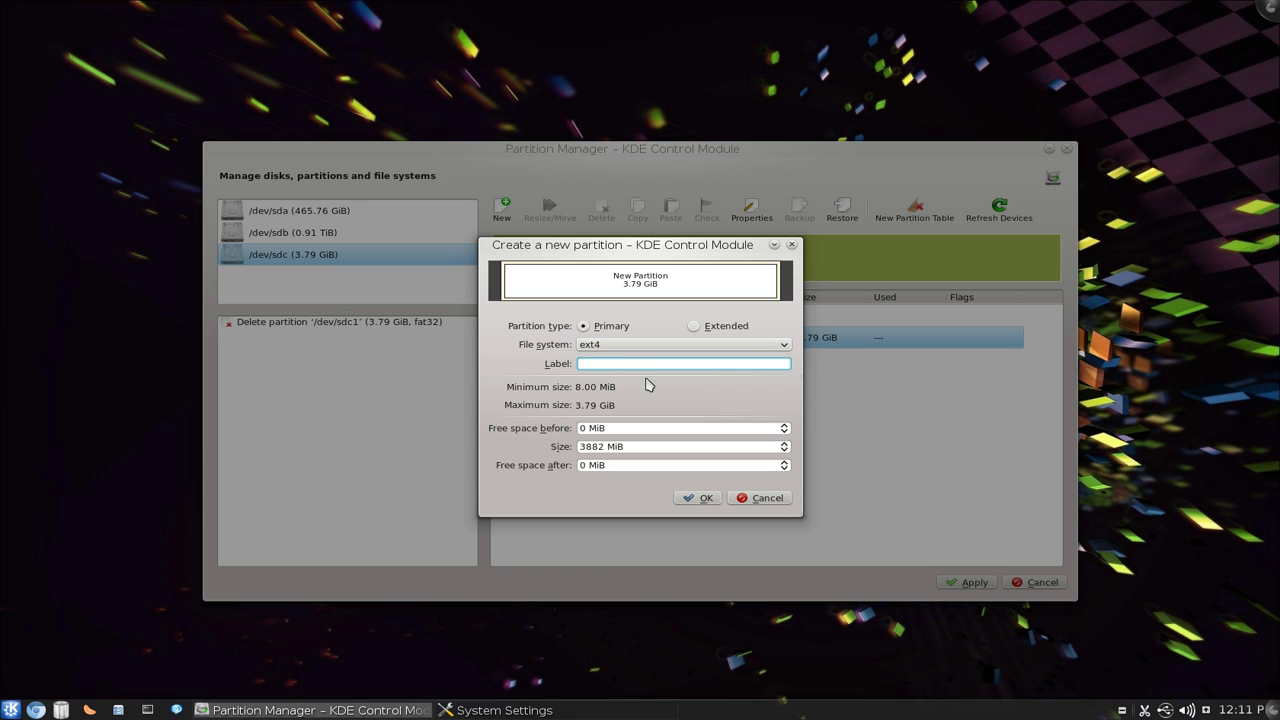
{"action": "type", "text": "fgdfgfdgdfg"}
{"action": "left_click_drag", "start_coordinate": [658, 363], "coordinate": [552, 365]}
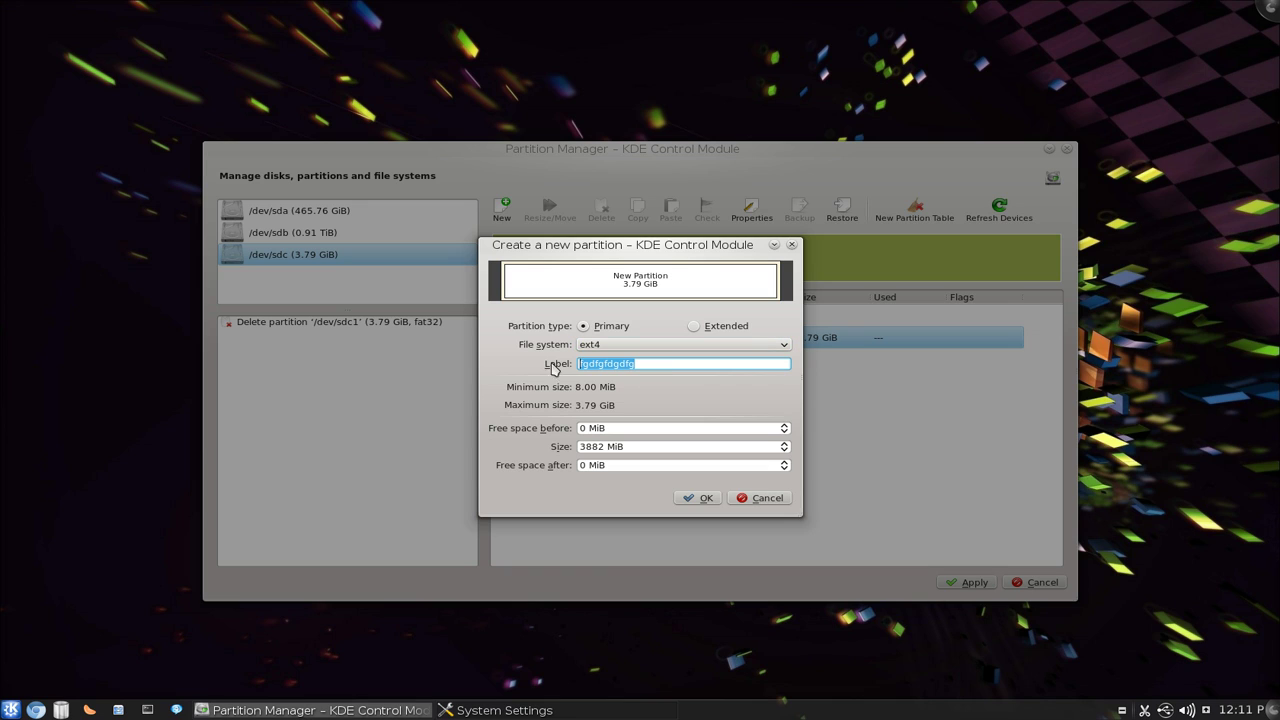
{"action": "key", "text": "BackSpace"}
{"action": "left_click", "coordinate": [609, 350]}
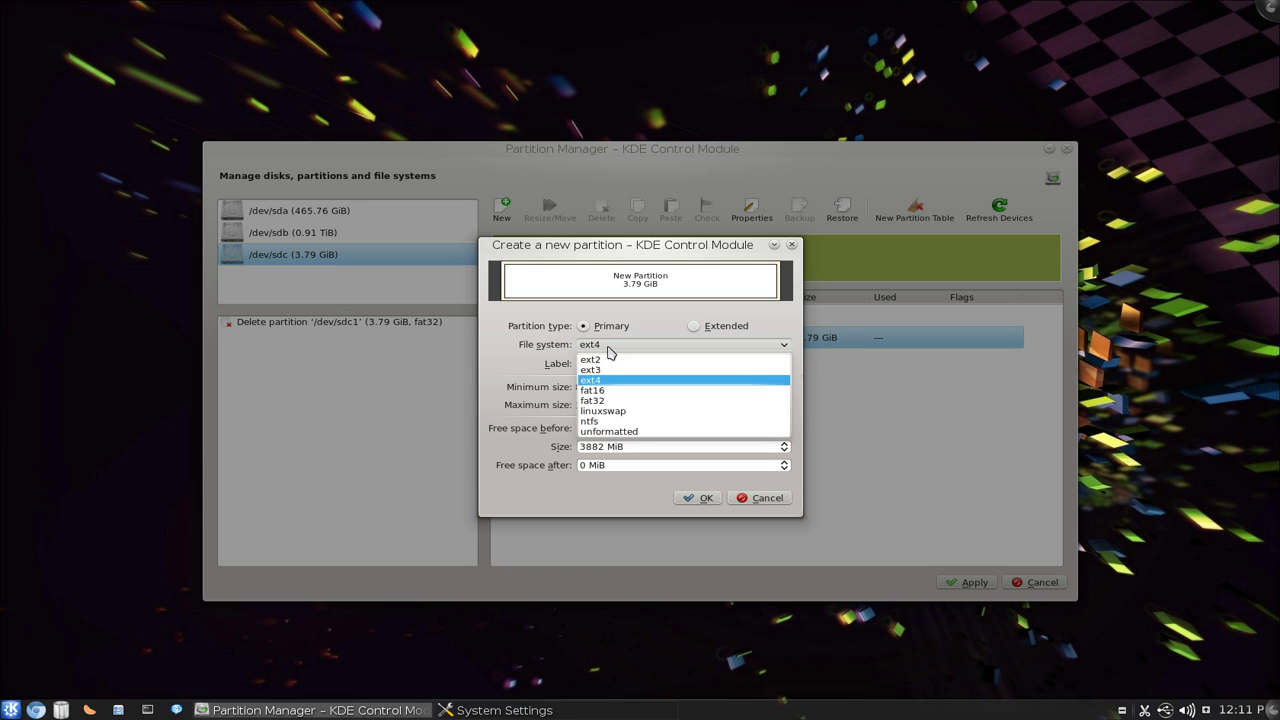
{"action": "left_click", "coordinate": [612, 401]}
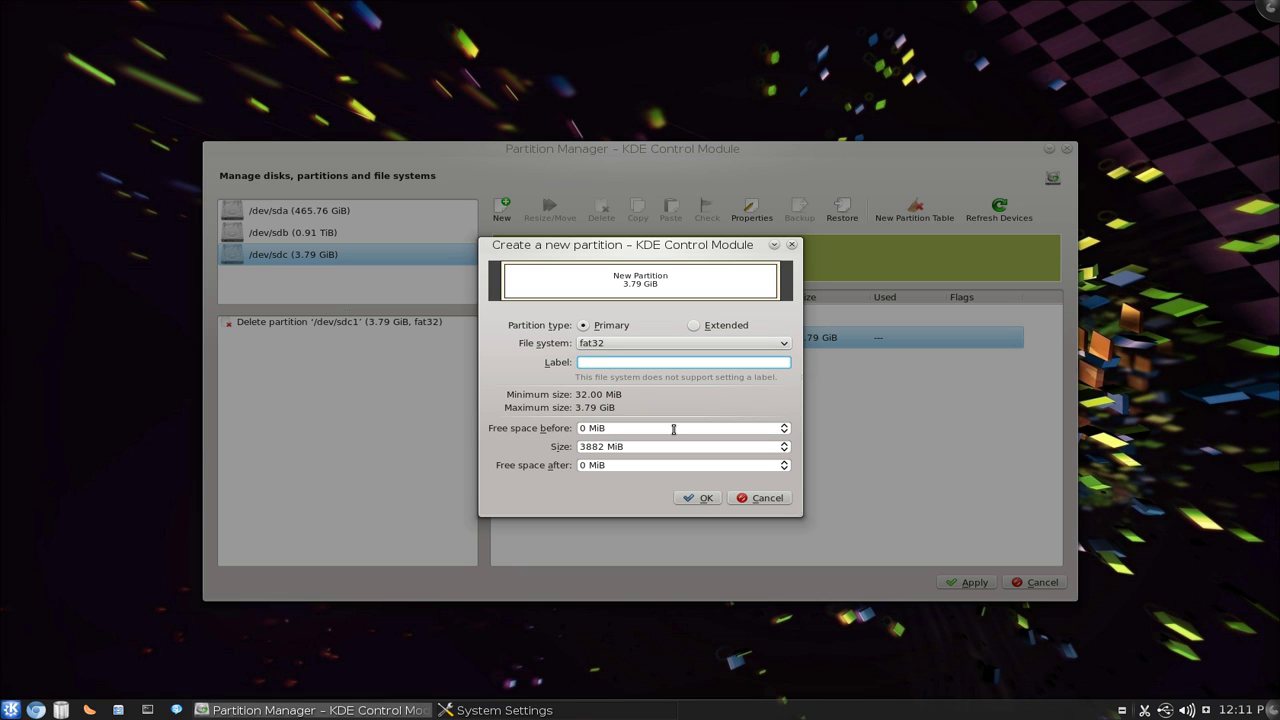
{"action": "left_click", "coordinate": [699, 499]}
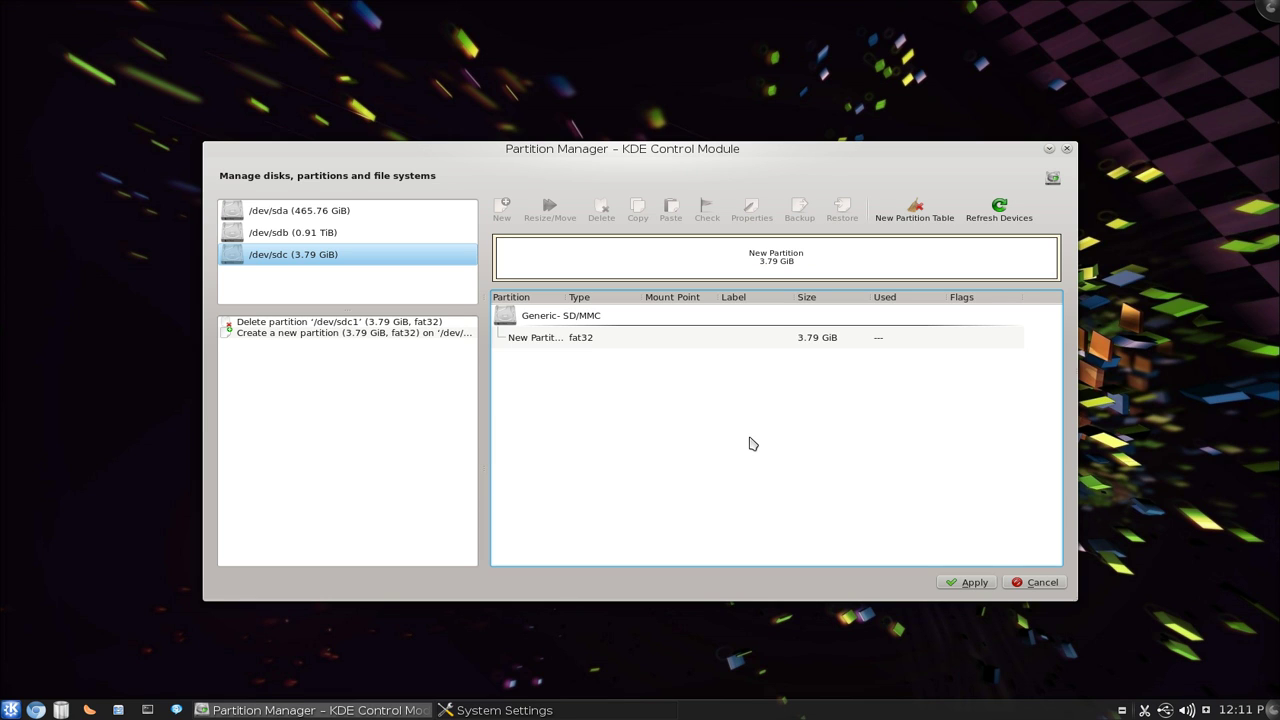
- Apply the pending sdc1 deletion and fat32 creation, dismiss the report, and close the manager
{"action": "left_click", "coordinate": [968, 583]}
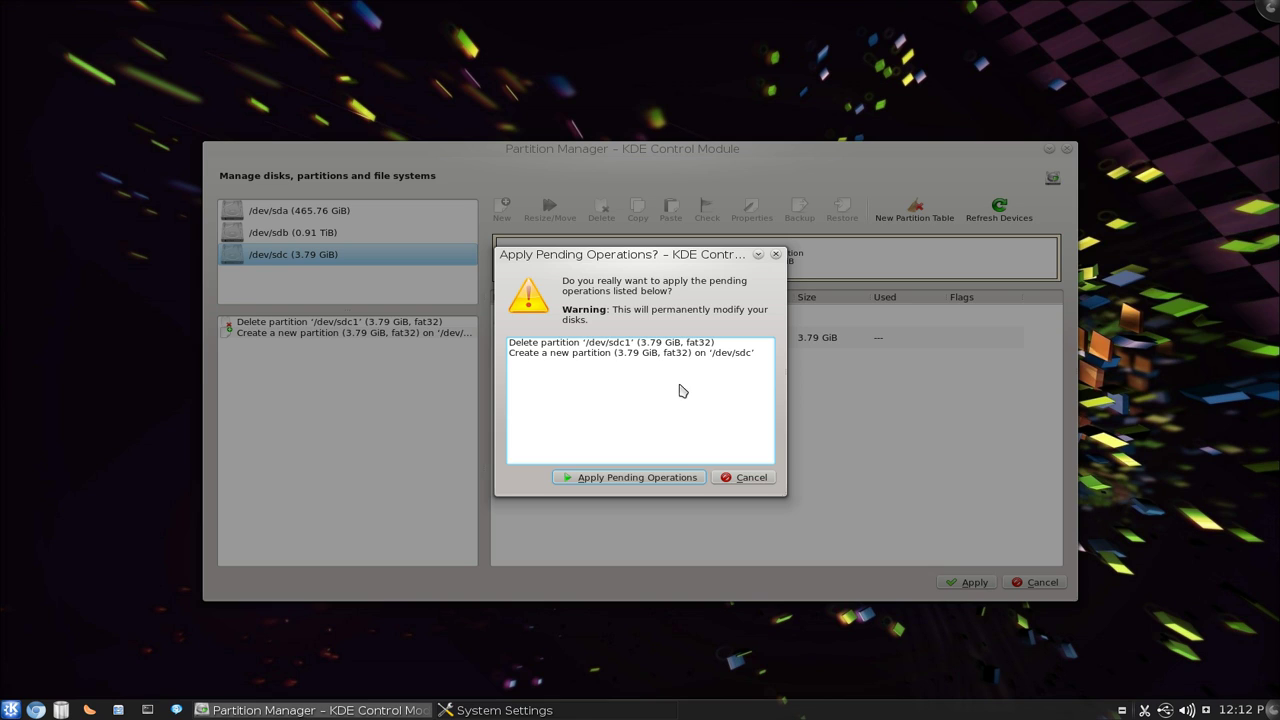
{"action": "left_click", "coordinate": [640, 478]}
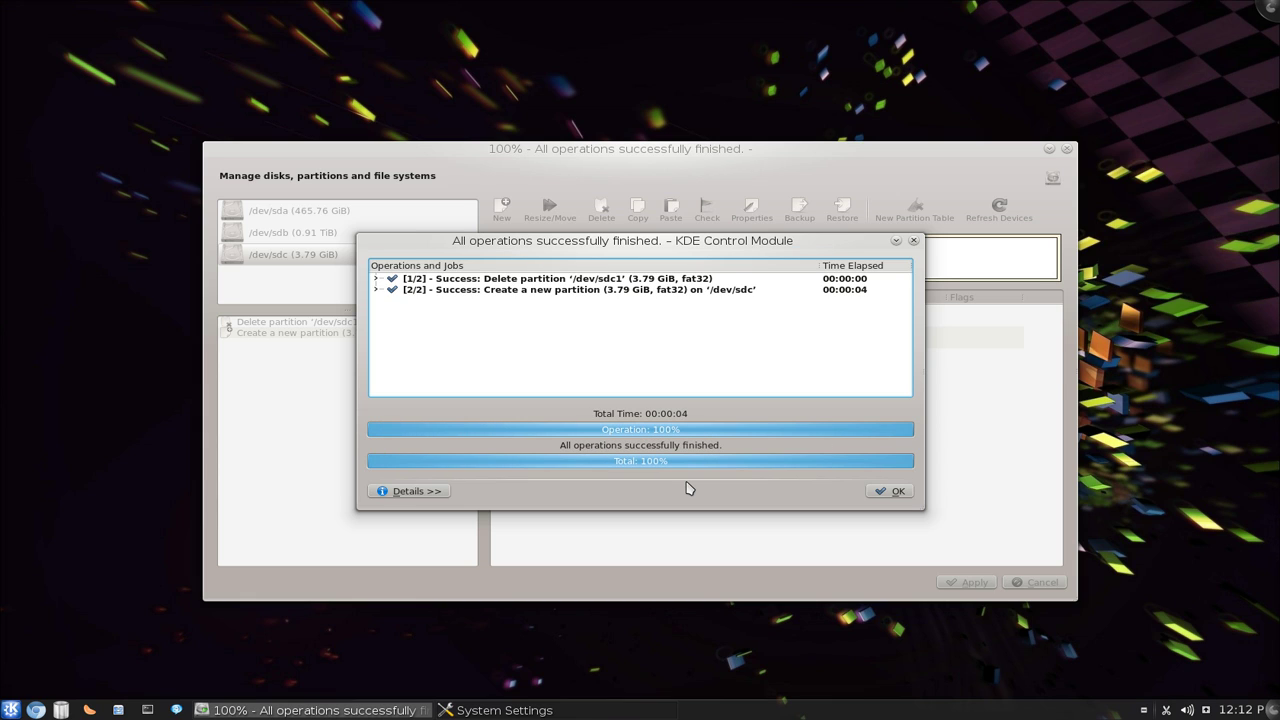
{"action": "left_click", "coordinate": [897, 492]}
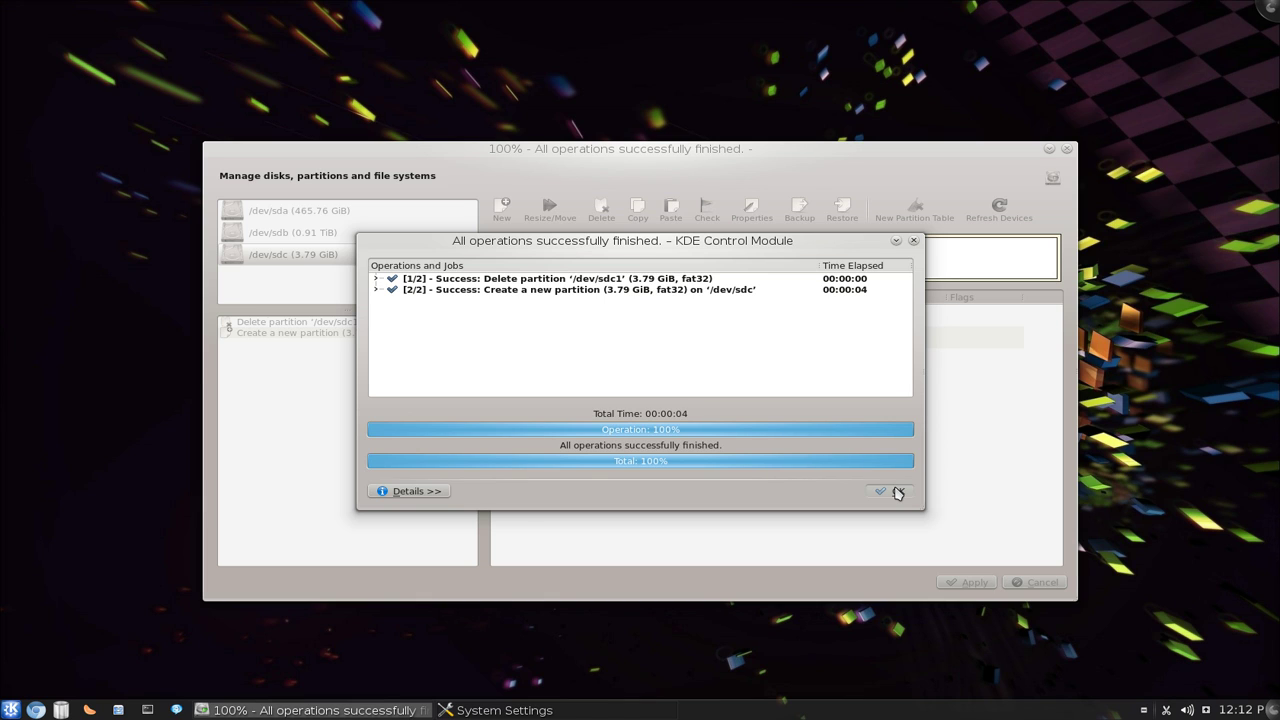
{"action": "left_click", "coordinate": [897, 492]}
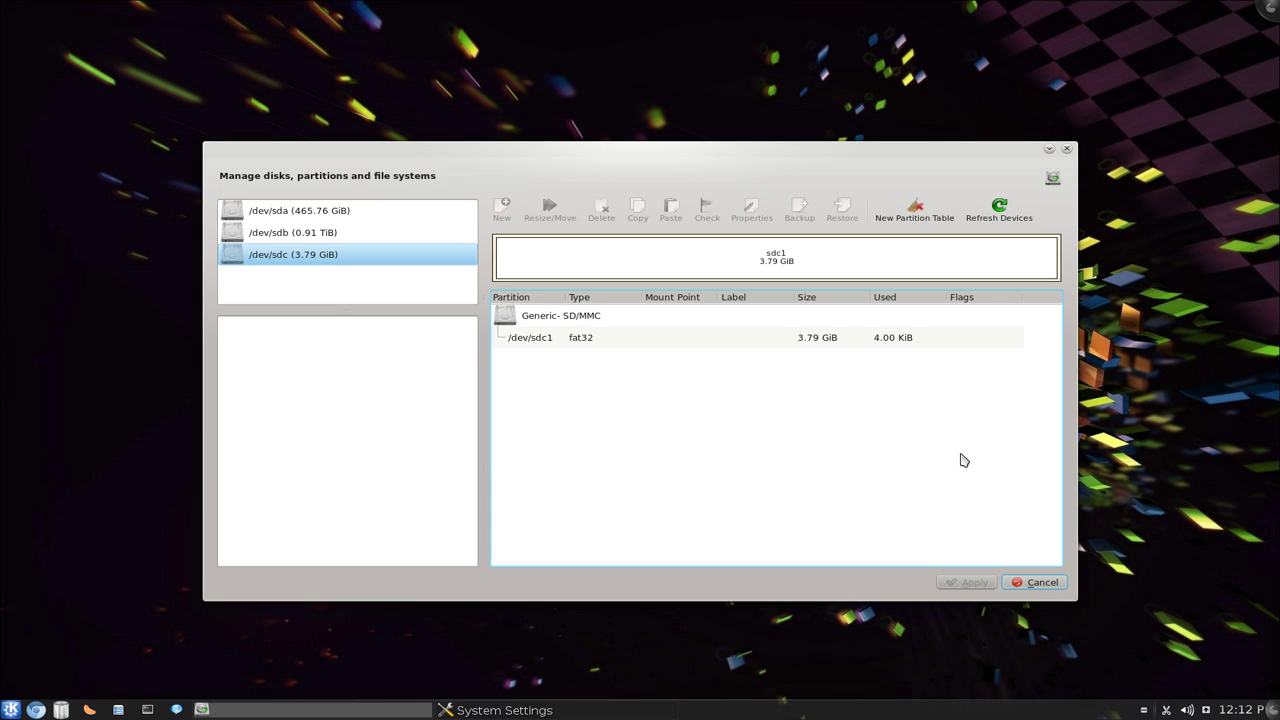
{"action": "left_click", "coordinate": [1067, 150]}
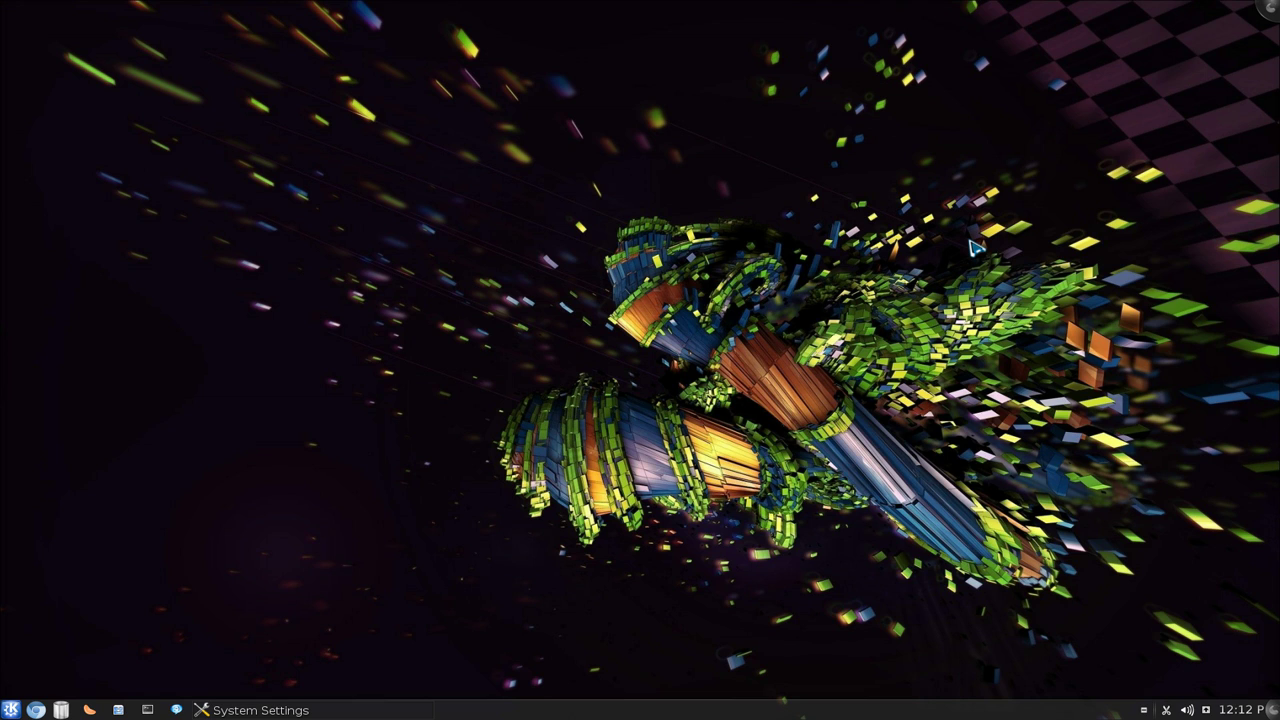
- Open the empty 3.8 GiB stick in Dolphin, add 'New Folder' to it, and close Dolphin
{"action": "left_click", "coordinate": [837, 444]}
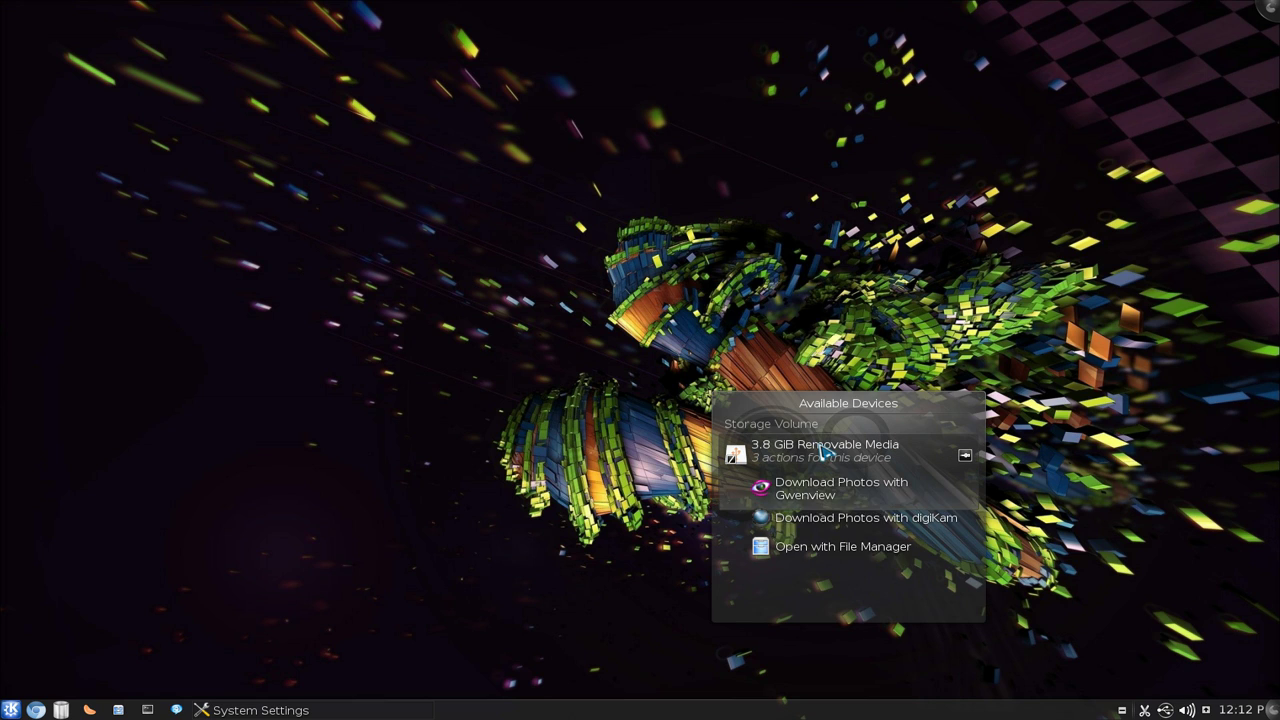
{"action": "left_click", "coordinate": [812, 548]}
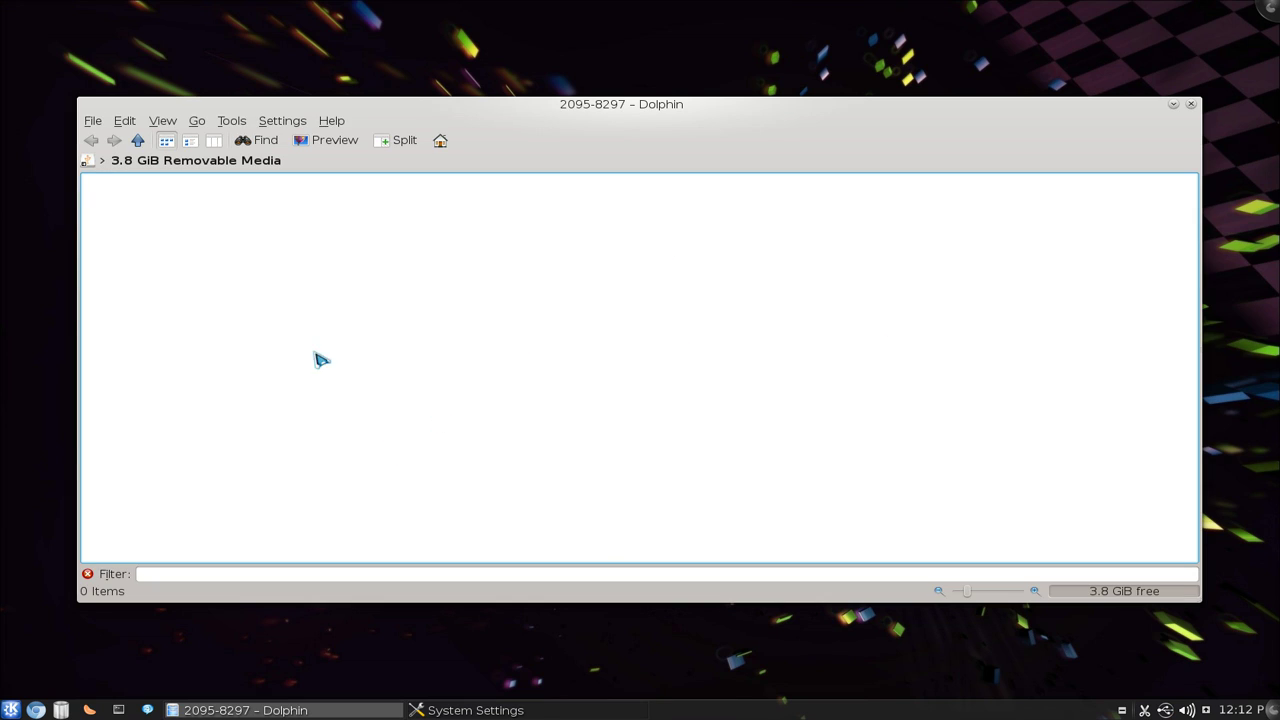
{"action": "right_click", "coordinate": [390, 282]}
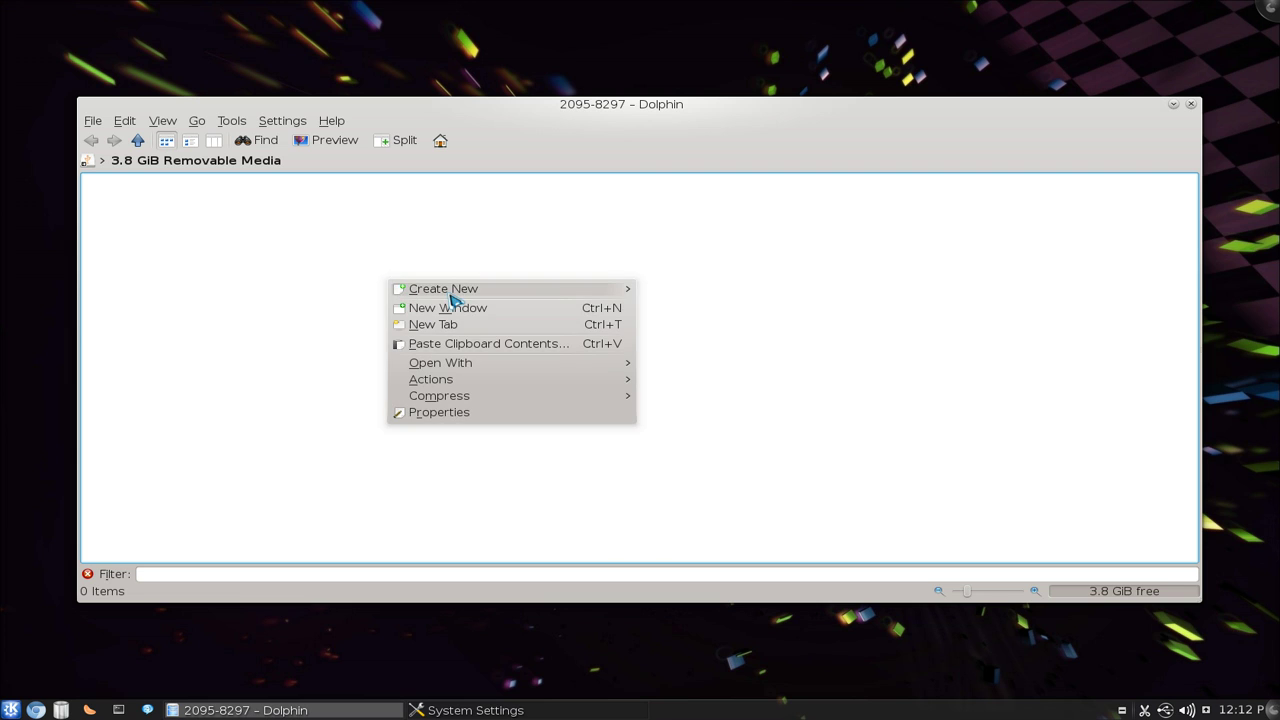
{"action": "mouse_move", "coordinate": [420, 286]}
{"action": "left_click", "coordinate": [666, 292]}
{"action": "left_click", "coordinate": [580, 378]}
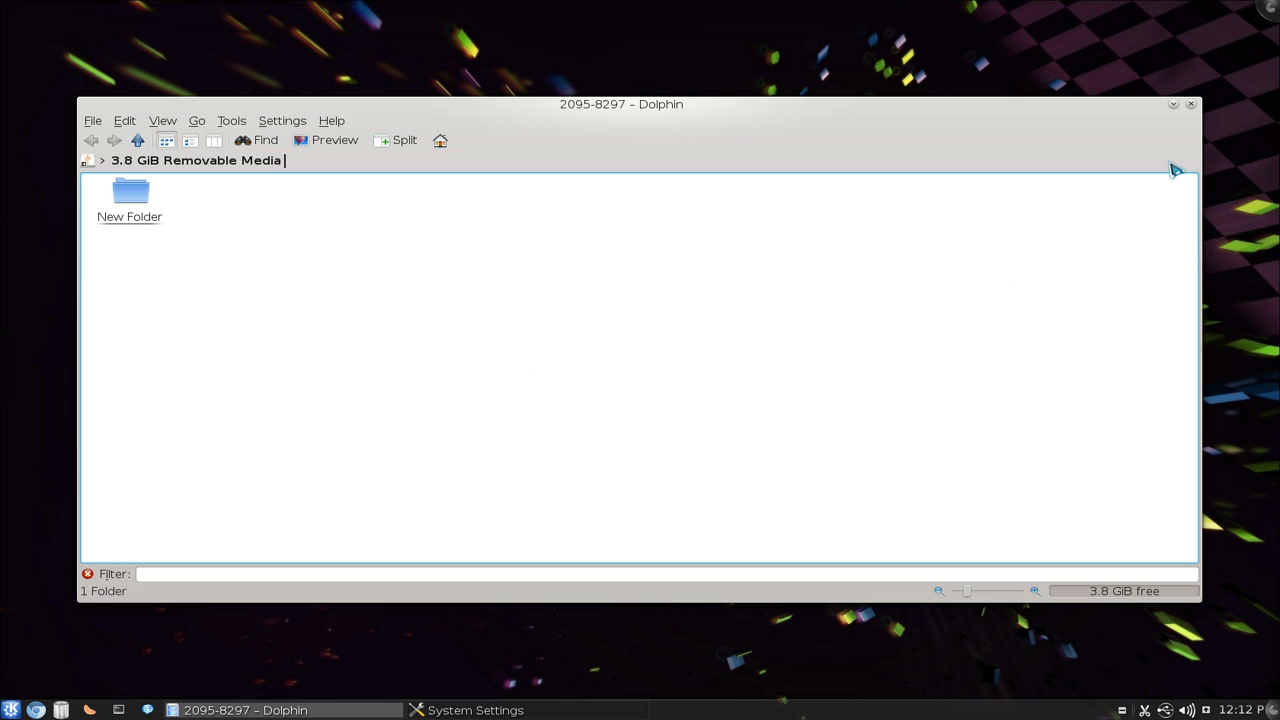
{"action": "left_click", "coordinate": [1191, 105]}
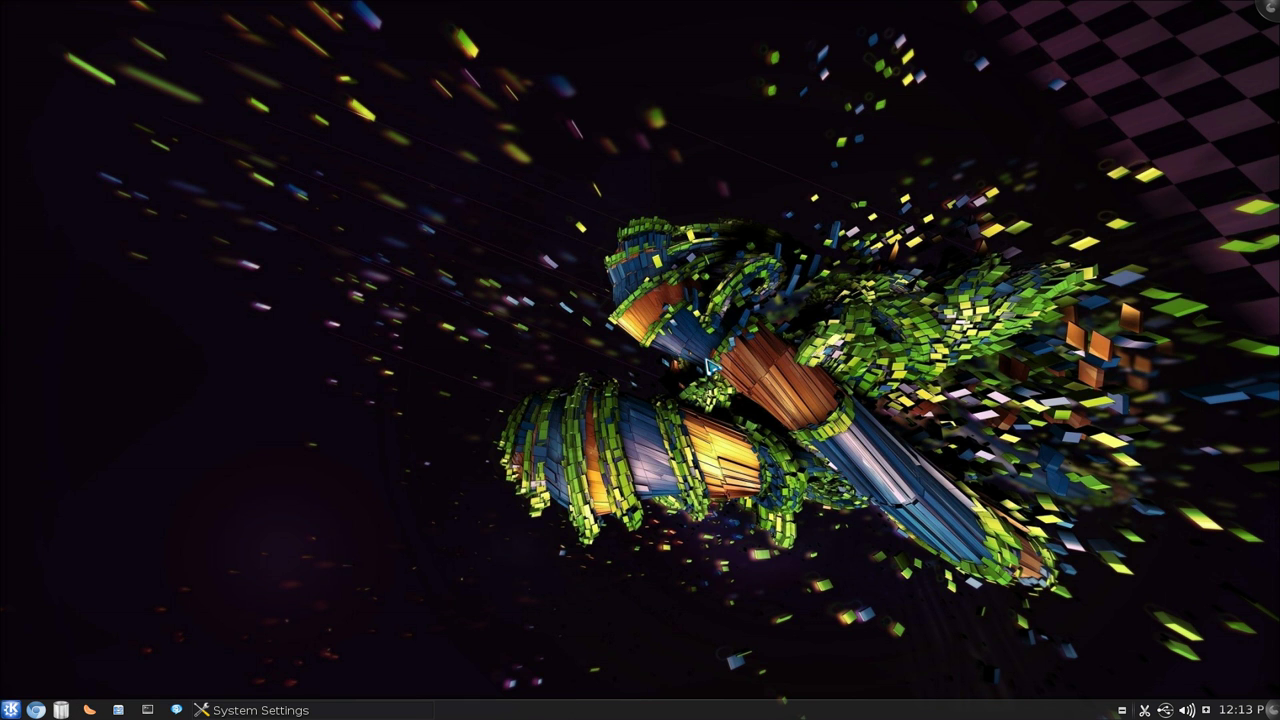